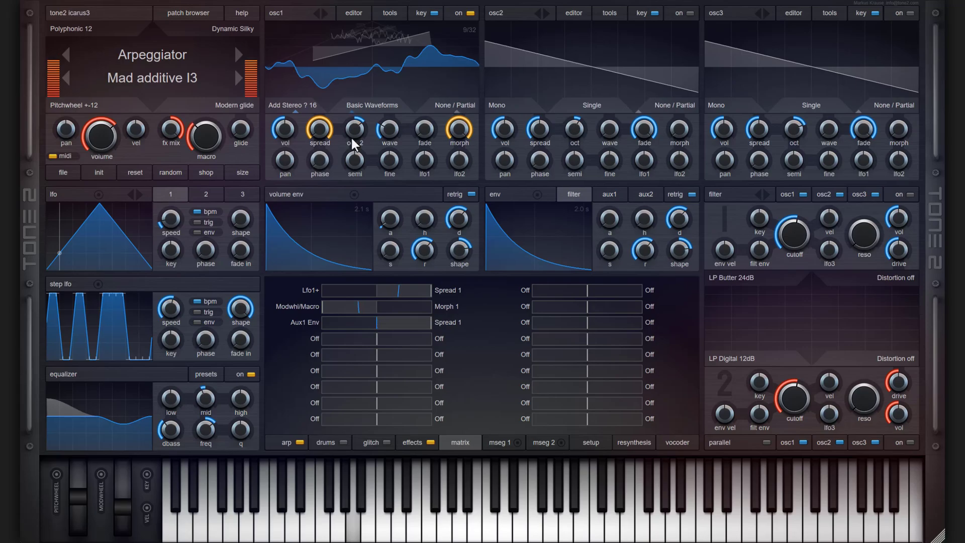
- Show the arpeggiator step sequencer of the '! Welcome !' patch from the 1 Key Hold category
{"action": "left_click", "coordinate": [278, 449]}
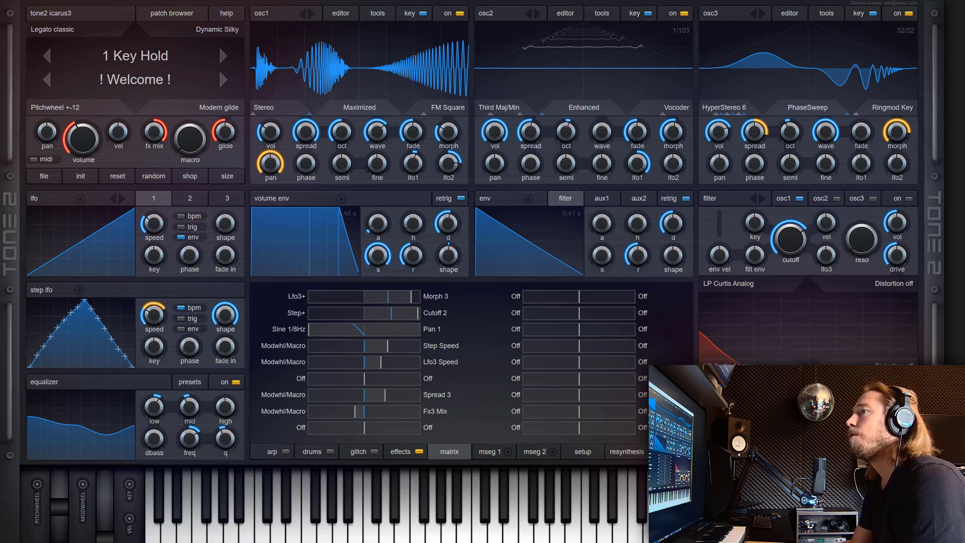
- Reset to the Custom 'Init' patch with the init menu's Init patch option, clearing all matrix slots
{"action": "left_click", "coordinate": [86, 175]}
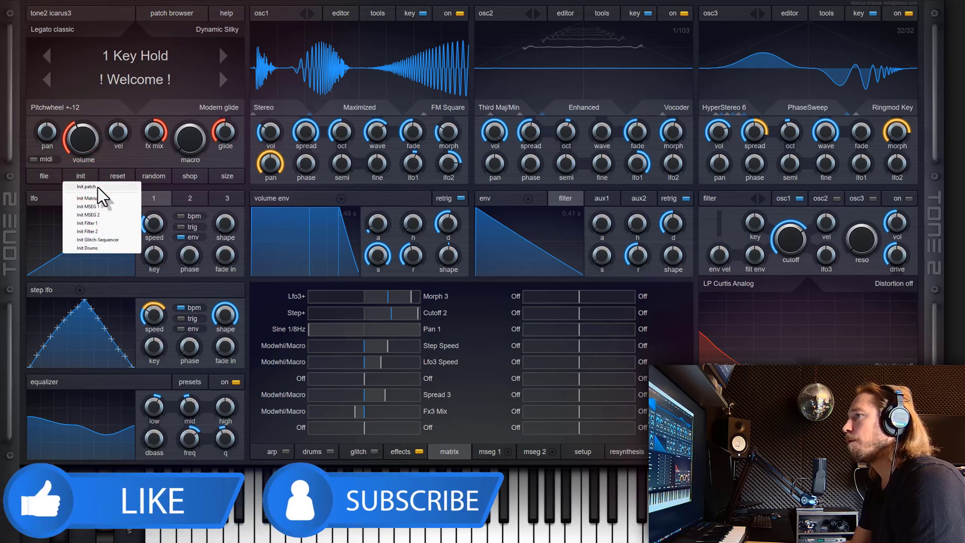
{"action": "left_click", "coordinate": [98, 186]}
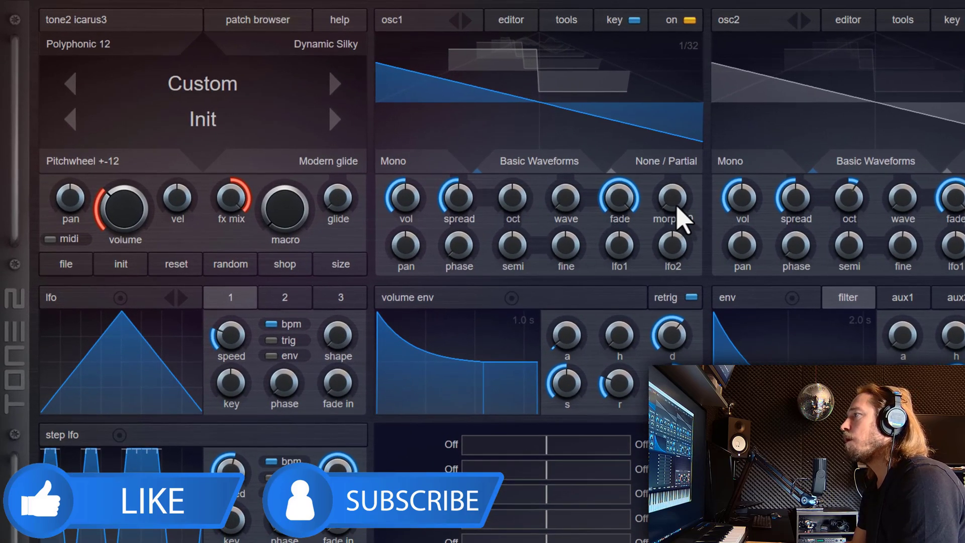
{"action": "mouse_move", "coordinate": [679, 210]}
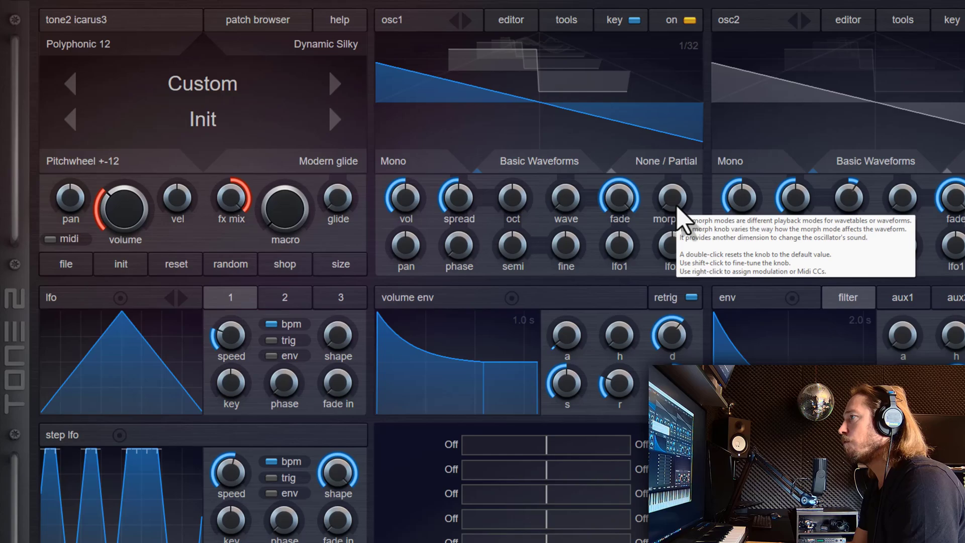
- Return osc1 morph to zero, lower fade, set wave to sine frame 6/32, and raise oct to 1
{"action": "left_click_drag", "start_coordinate": [677, 207], "coordinate": [686, 79]}
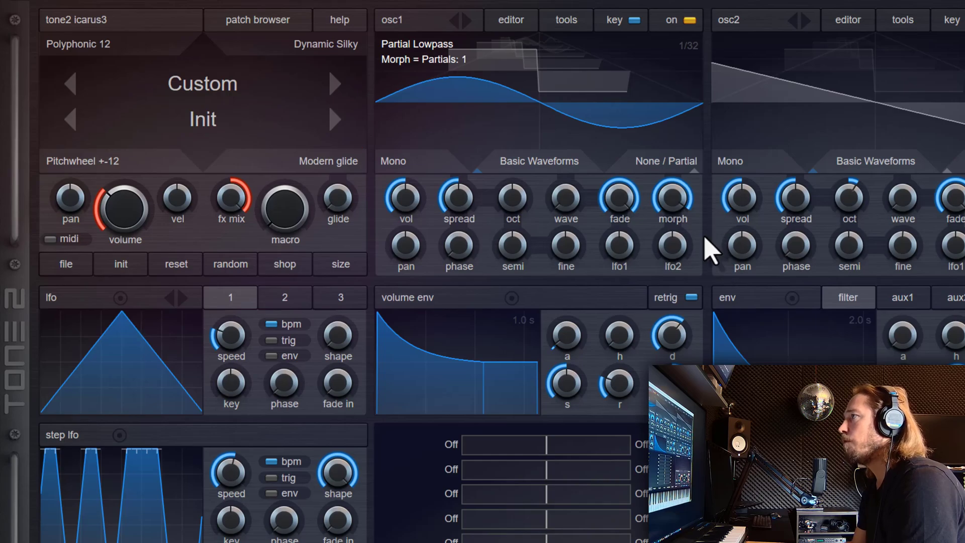
{"action": "left_click_drag", "start_coordinate": [676, 201], "coordinate": [648, 301]}
{"action": "mouse_move", "coordinate": [618, 199]}
{"action": "left_mouse_down"}
{"action": "mouse_move", "coordinate": [620, 309]}
{"action": "mouse_move", "coordinate": [622, 211]}
{"action": "left_mouse_up"}
{"action": "left_click_drag", "start_coordinate": [560, 200], "coordinate": [577, 208]}
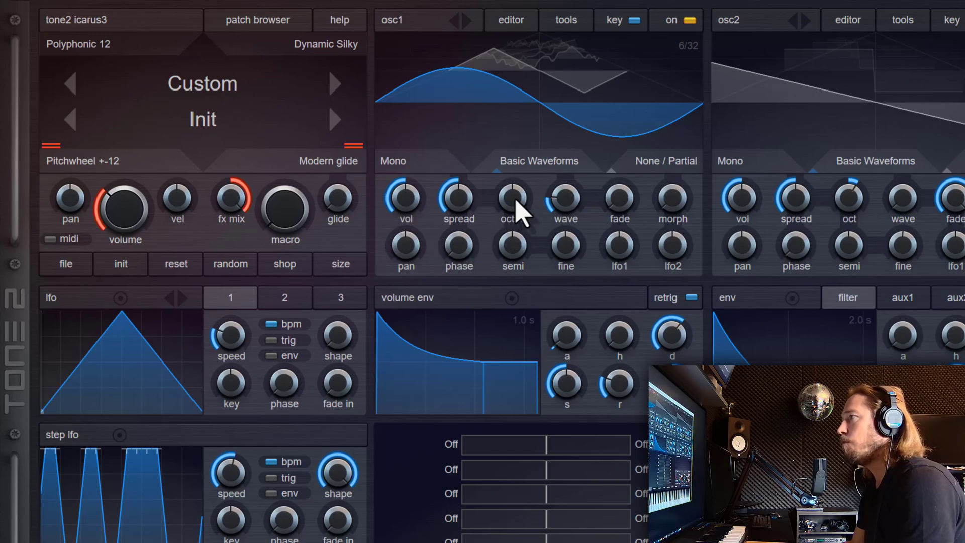
{"action": "left_click_drag", "start_coordinate": [515, 199], "coordinate": [522, 198]}
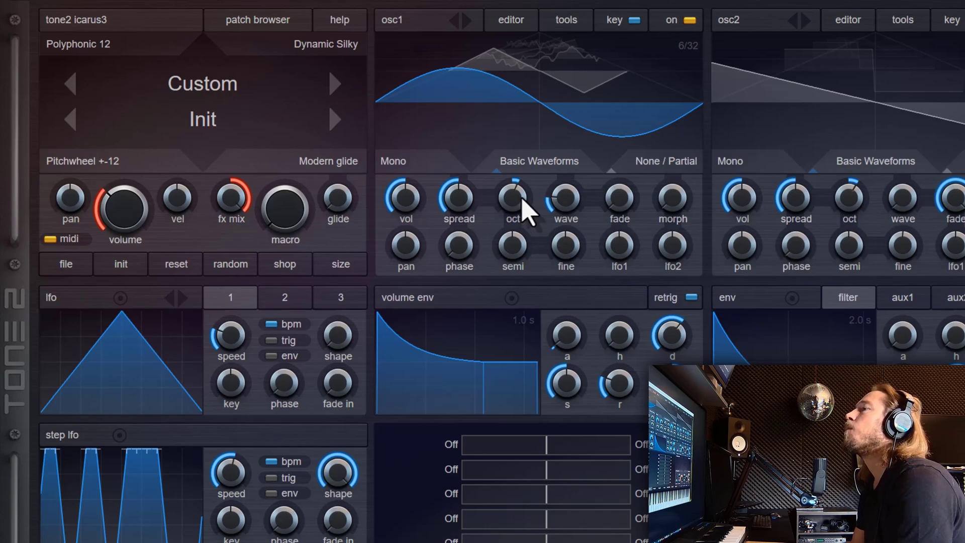
{"action": "mouse_move", "coordinate": [402, 165]}
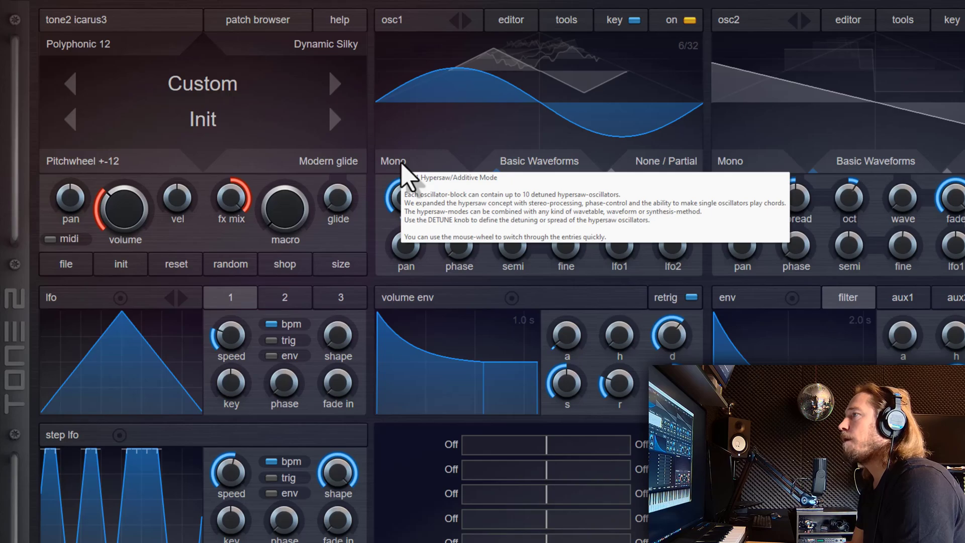
- Bring up osc1's mode menu and show its Additive options such as Add Bell 16
{"action": "left_click", "coordinate": [397, 162]}
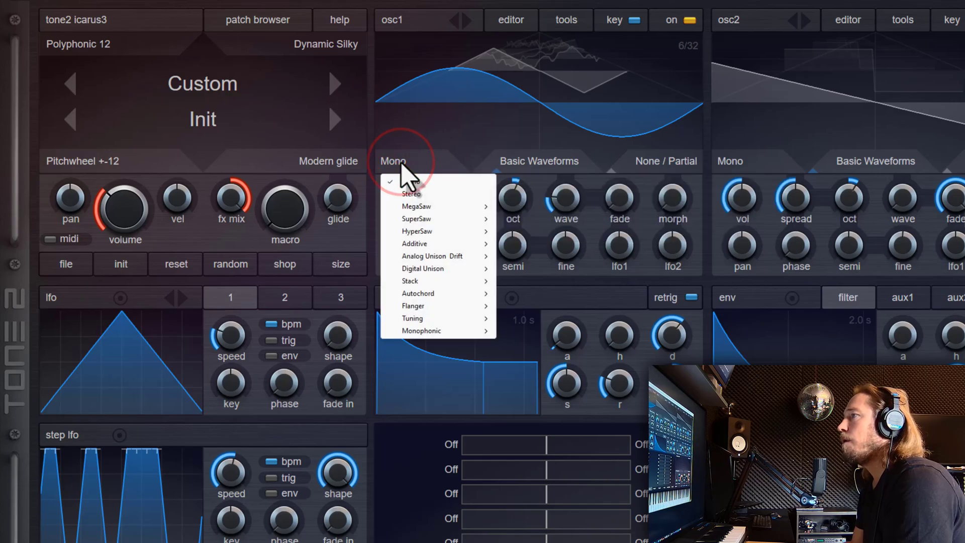
{"action": "mouse_move", "coordinate": [446, 245]}
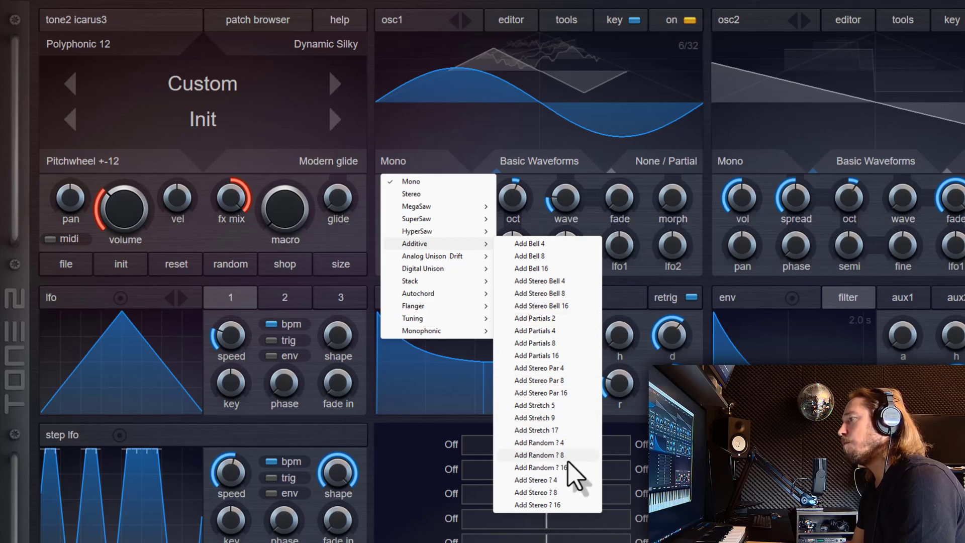
- Switch osc1 to Add Bell 16 and widen its partial spread
{"action": "left_click", "coordinate": [560, 270]}
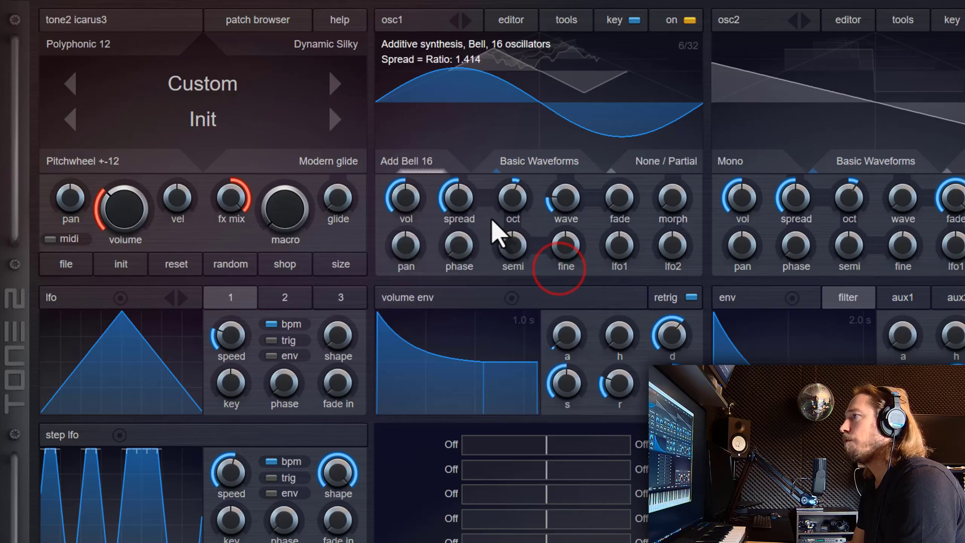
{"action": "left_click_drag", "start_coordinate": [459, 215], "coordinate": [478, 280]}
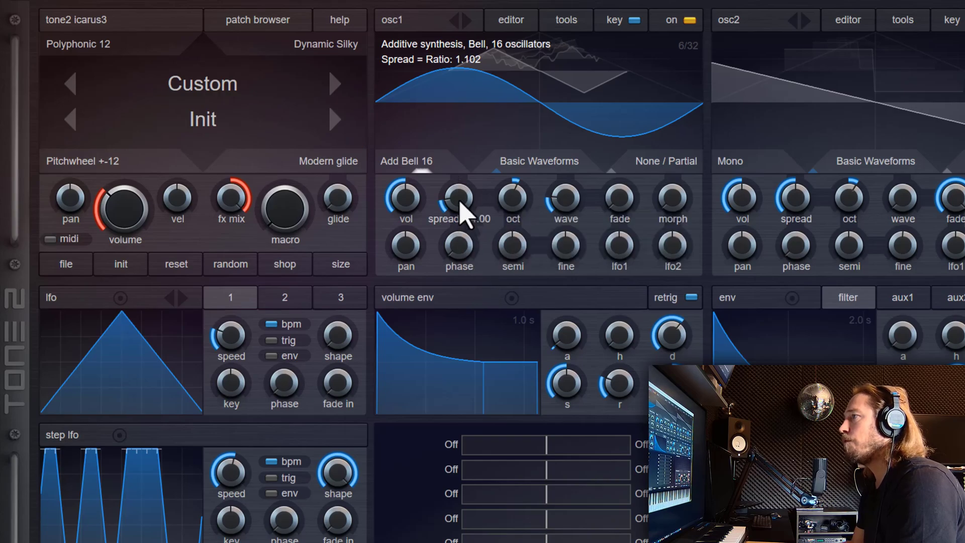
{"action": "left_click_drag", "start_coordinate": [461, 206], "coordinate": [500, 112]}
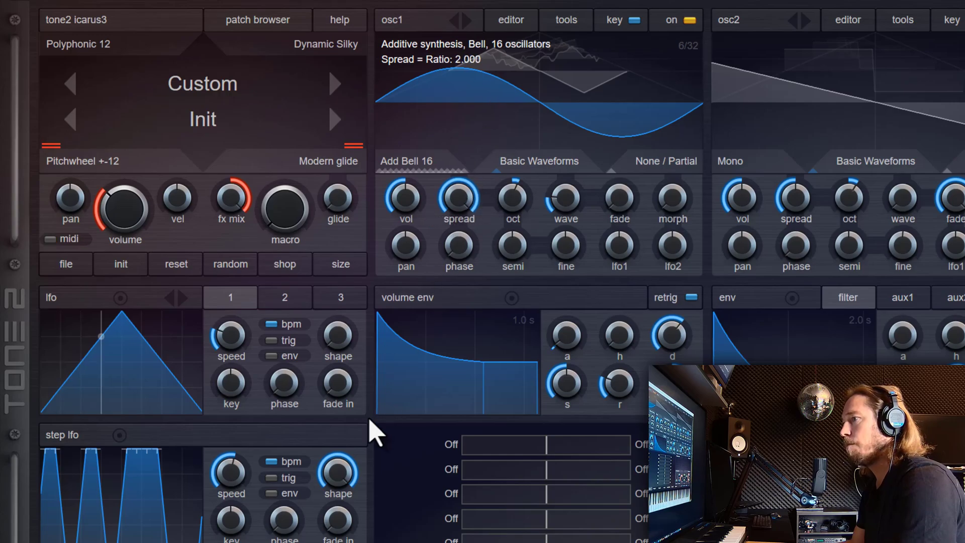
- Lengthen the volume envelope release to about 0.417 s and set osc1 spread ratio near 1.563
{"action": "mouse_move", "coordinate": [625, 386]}
{"action": "left_mouse_down"}
{"action": "mouse_move", "coordinate": [641, 369]}
{"action": "mouse_move", "coordinate": [619, 386]}
{"action": "mouse_move", "coordinate": [624, 397]}
{"action": "left_mouse_up"}
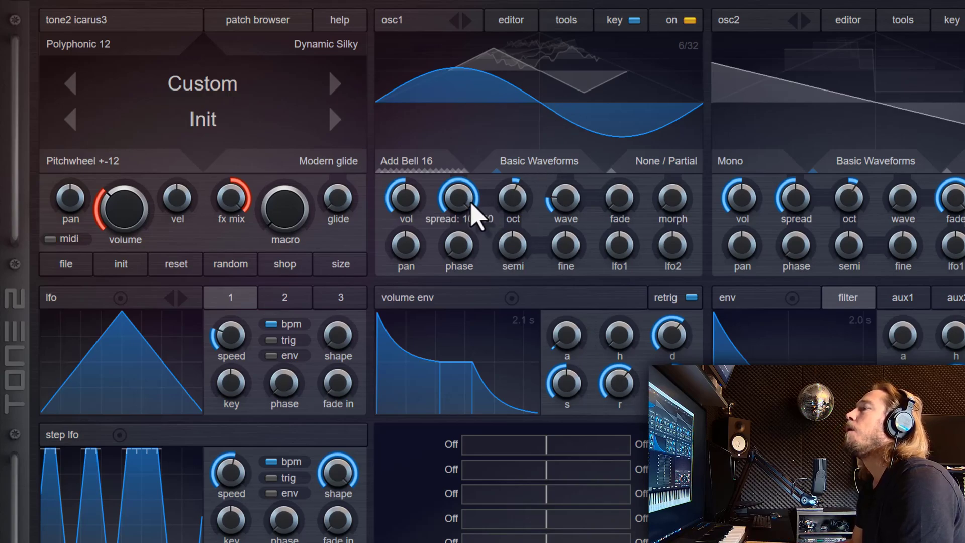
{"action": "mouse_move", "coordinate": [467, 216]}
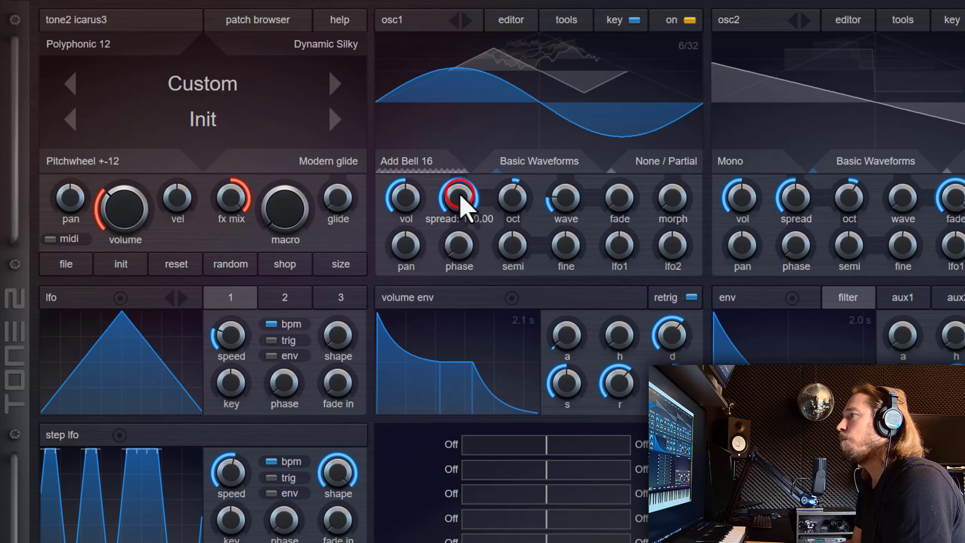
{"action": "mouse_move", "coordinate": [461, 201]}
{"action": "left_mouse_down"}
{"action": "mouse_move", "coordinate": [459, 222]}
{"action": "mouse_move", "coordinate": [467, 208]}
{"action": "mouse_move", "coordinate": [457, 202]}
{"action": "left_mouse_up"}
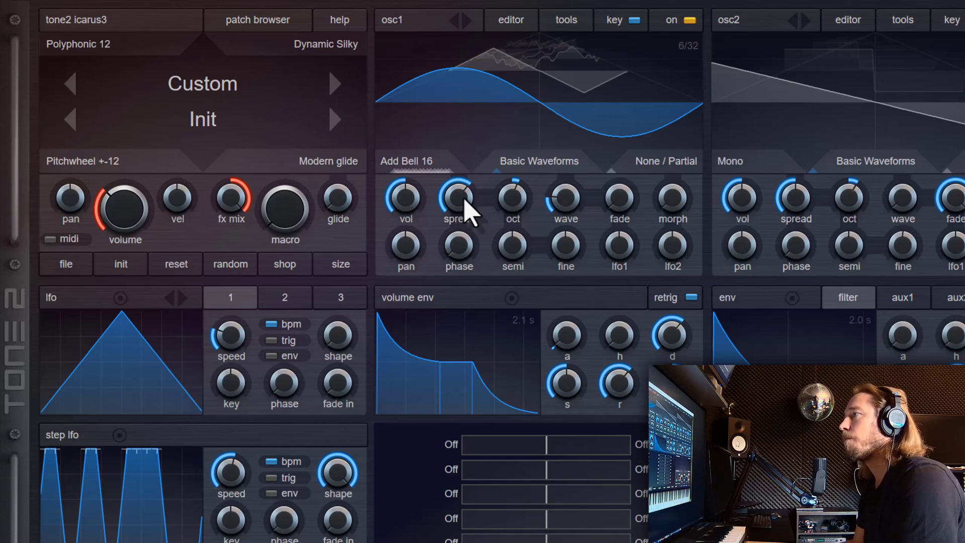
- Fine-tune osc1's spread ratio with the mouse wheel, ending around 1.498
{"action": "scroll", "coordinate": [461, 199], "scroll_direction": "up", "scroll_amount": 1}
{"action": "scroll", "coordinate": [462, 199], "scroll_direction": "up", "scroll_amount": 3}
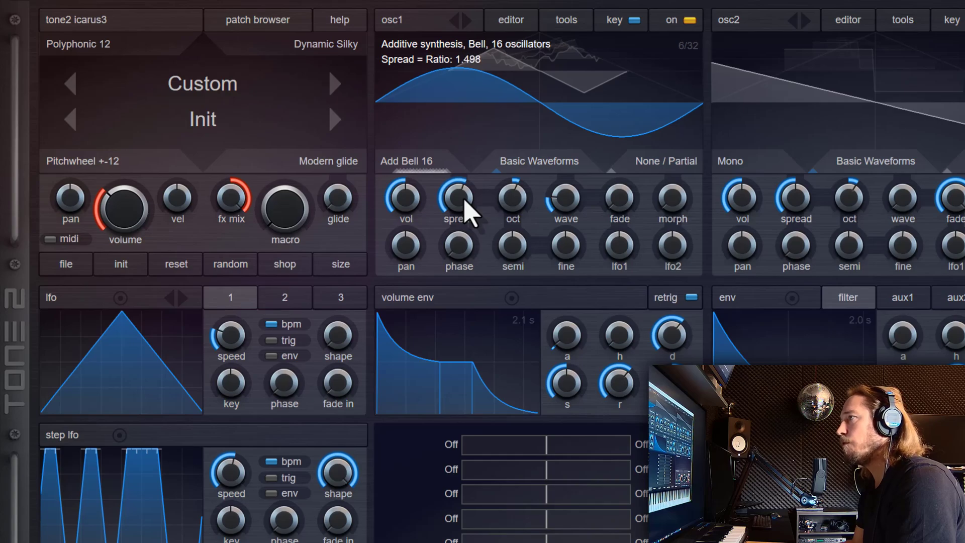
{"action": "scroll", "coordinate": [462, 200], "scroll_direction": "down", "scroll_amount": 2}
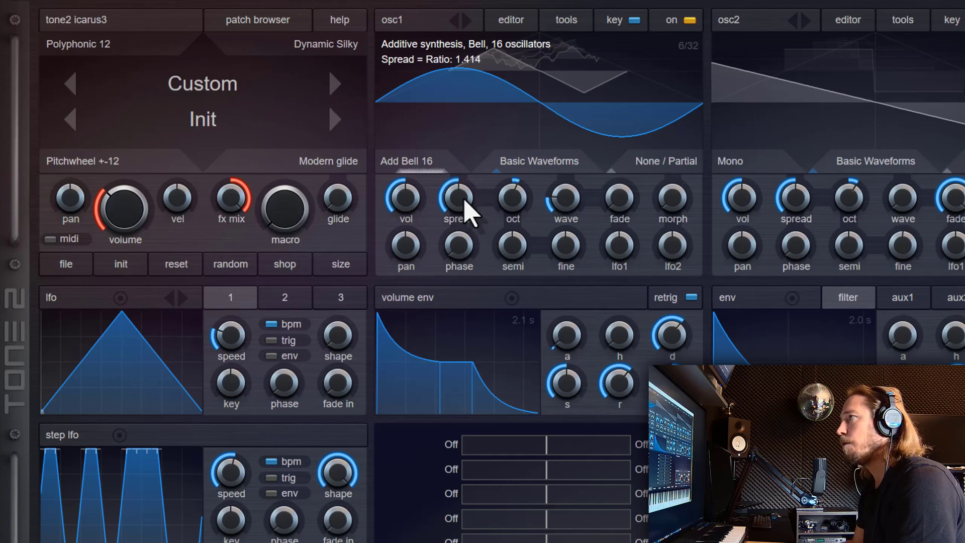
{"action": "scroll", "coordinate": [462, 199], "scroll_direction": "up", "scroll_amount": 2}
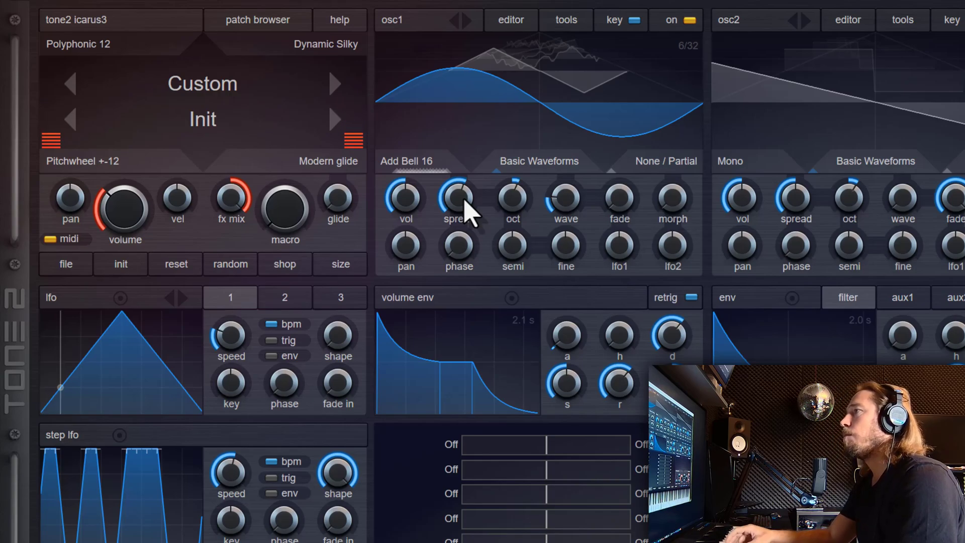
- Route LFO 1 to osc1's spread in the modulation matrix
{"action": "left_click_drag", "start_coordinate": [470, 211], "coordinate": [467, 205]}
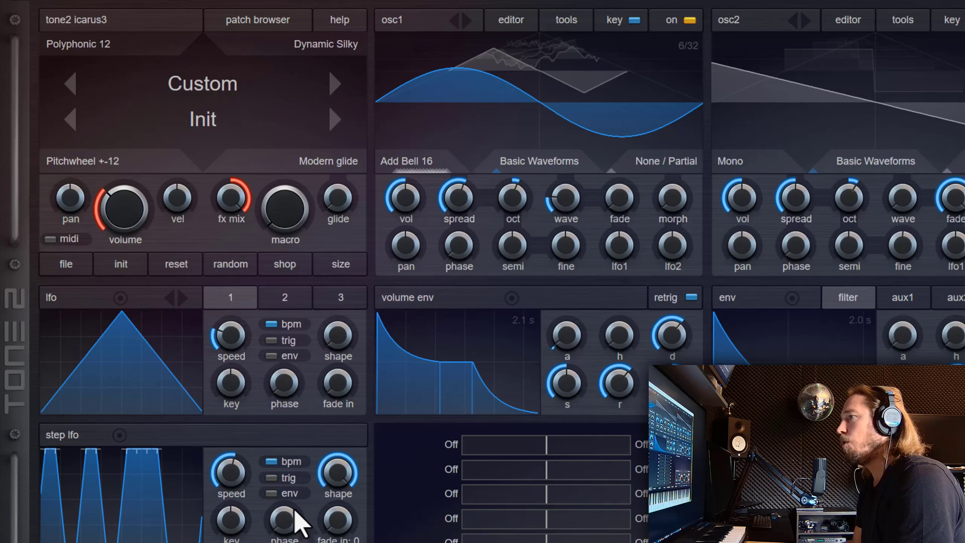
{"action": "left_click_drag", "start_coordinate": [121, 306], "coordinate": [459, 201]}
{"action": "left_click", "coordinate": [118, 295]}
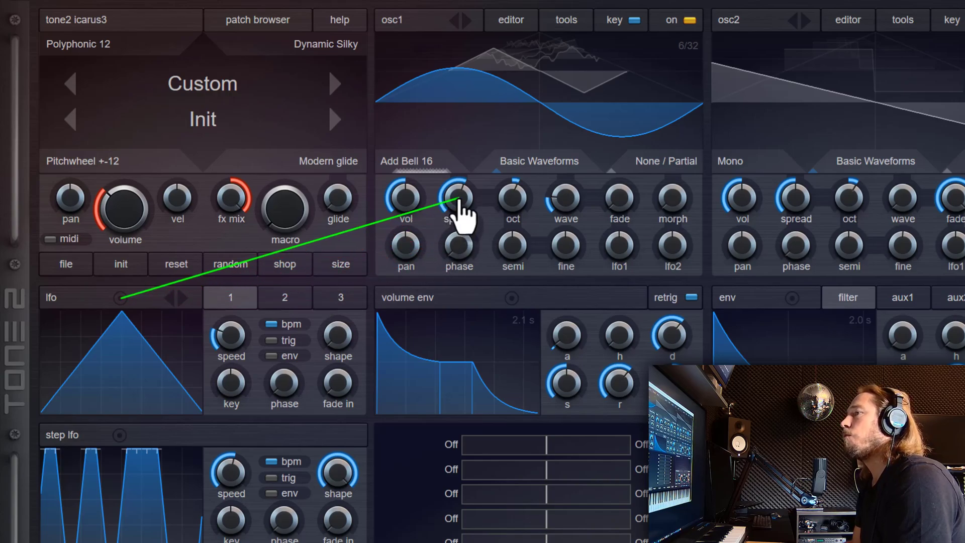
{"action": "left_click_drag", "start_coordinate": [459, 201], "coordinate": [458, 201]}
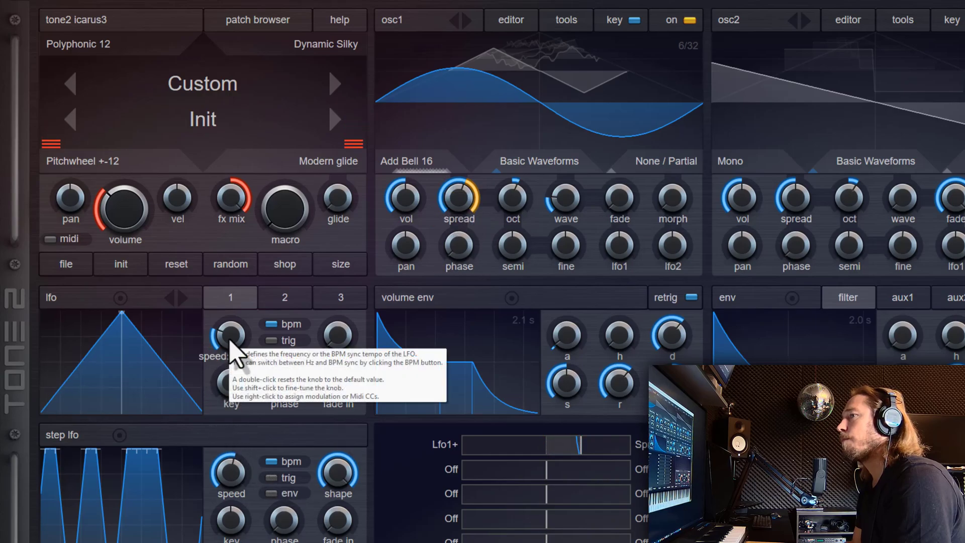
- Set the LFO rate to 1/1 and reset osc1 spread to 100, a 2.000 ratio
{"action": "mouse_move", "coordinate": [233, 347]}
{"action": "left_mouse_down"}
{"action": "mouse_move", "coordinate": [250, 327]}
{"action": "mouse_move", "coordinate": [249, 254]}
{"action": "mouse_move", "coordinate": [224, 355]}
{"action": "left_mouse_up"}
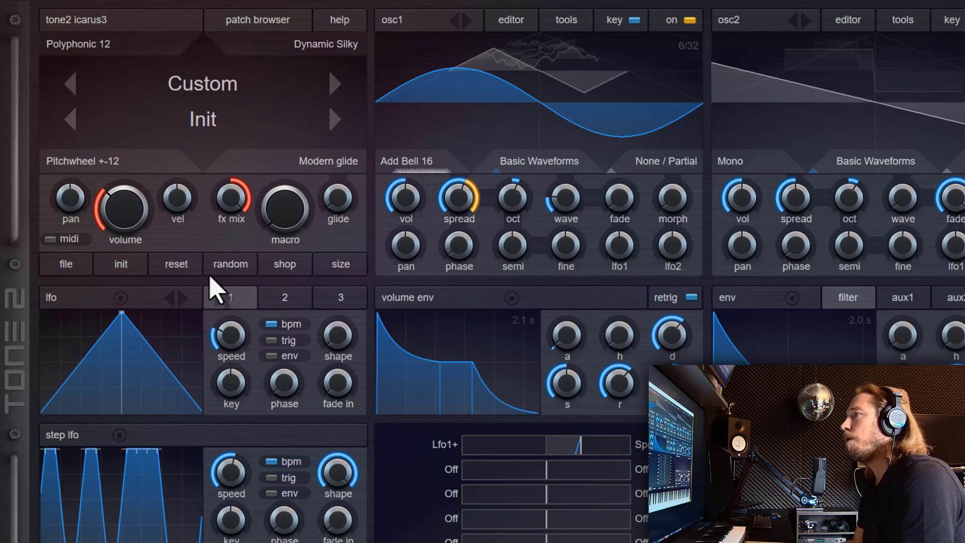
{"action": "mouse_move", "coordinate": [455, 198]}
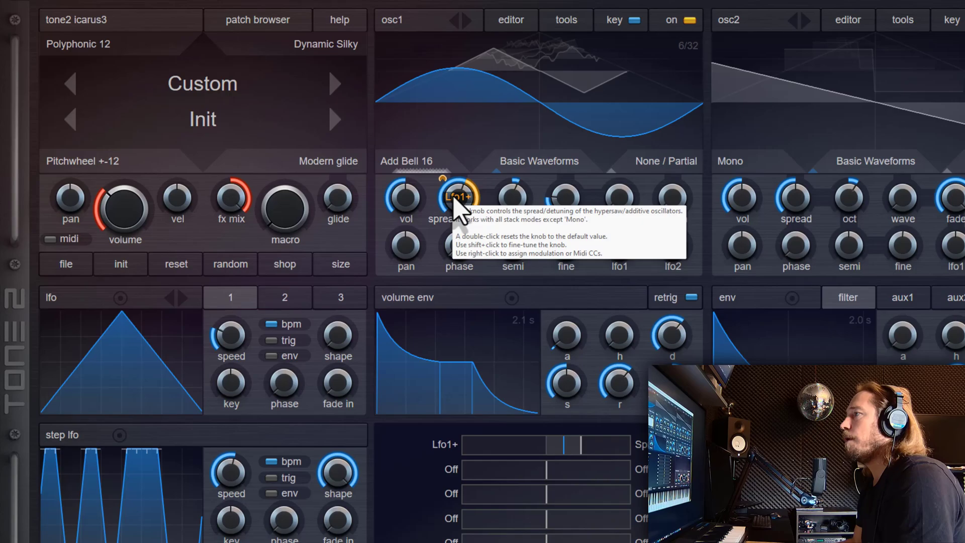
{"action": "double_click", "coordinate": [454, 196]}
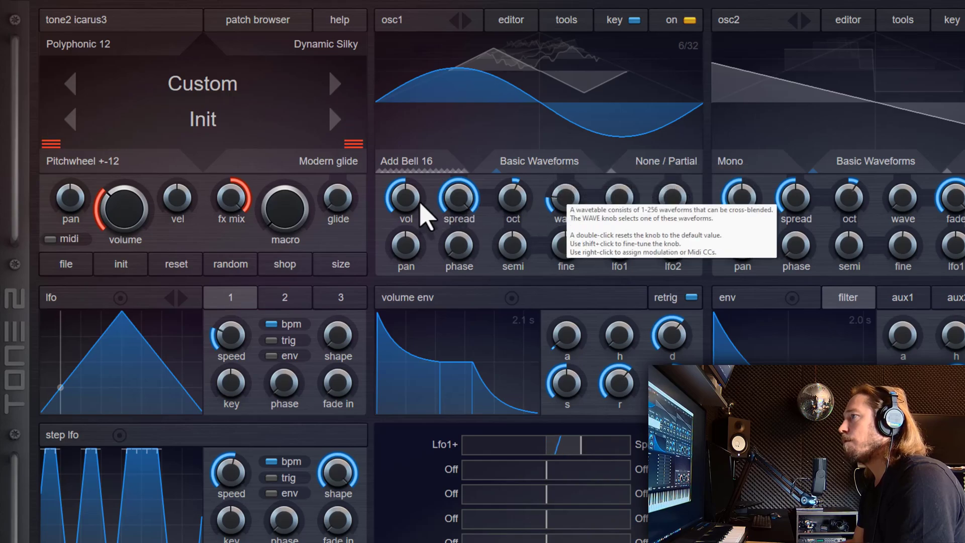
- Remove the LFO modulation from osc1 spread and move the wavetable from frame 2 to 9/32
{"action": "right_click", "coordinate": [448, 198]}
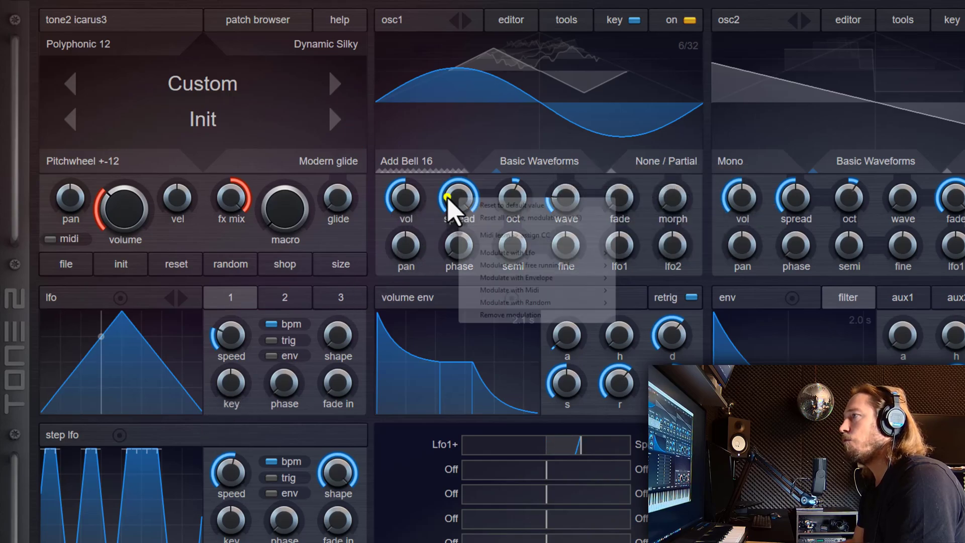
{"action": "left_click", "coordinate": [513, 314]}
{"action": "mouse_move", "coordinate": [566, 216]}
{"action": "left_mouse_down"}
{"action": "mouse_move", "coordinate": [565, 204]}
{"action": "mouse_move", "coordinate": [573, 221]}
{"action": "left_mouse_up"}
{"action": "scroll", "coordinate": [573, 221], "scroll_direction": "up", "scroll_amount": 1}
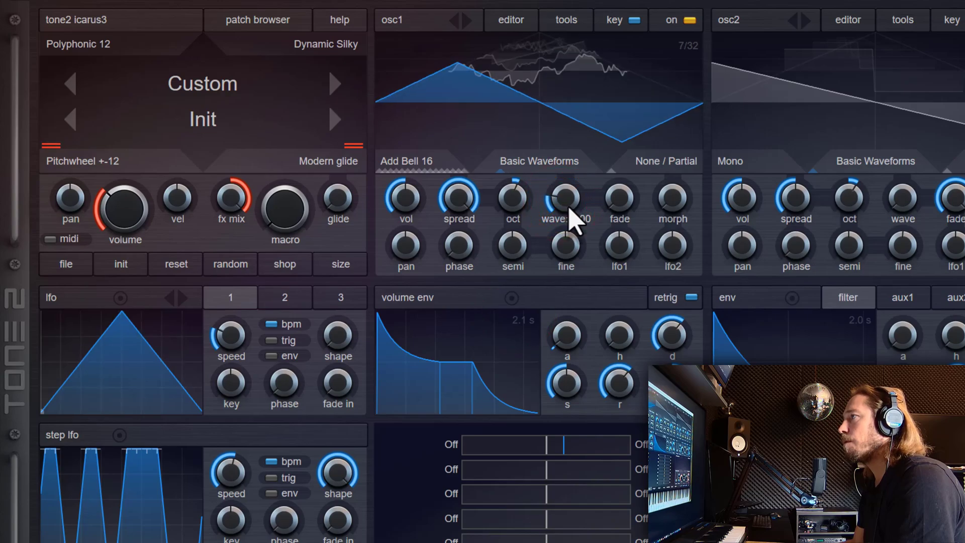
{"action": "scroll", "coordinate": [573, 222], "scroll_direction": "down", "scroll_amount": 3}
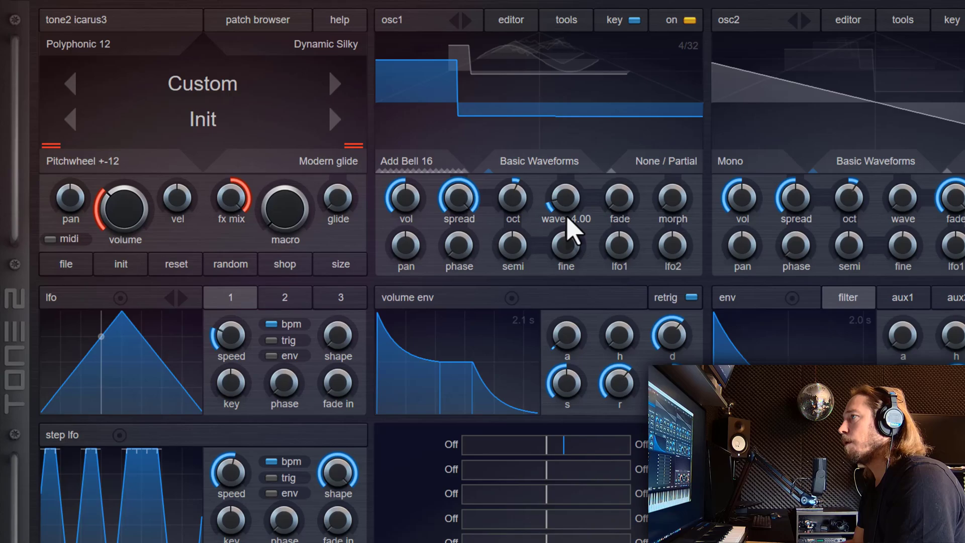
{"action": "left_click_drag", "start_coordinate": [567, 217], "coordinate": [578, 245]}
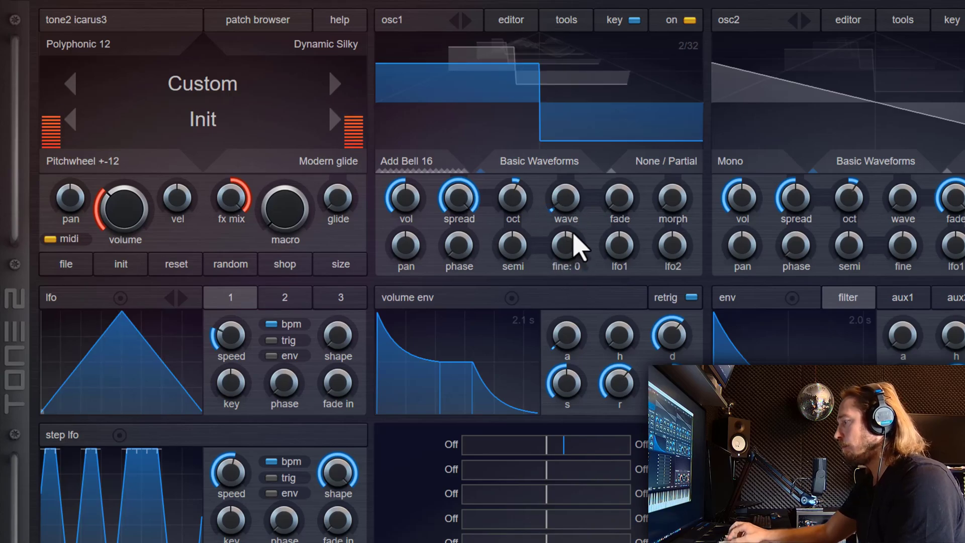
{"action": "left_click", "coordinate": [566, 198]}
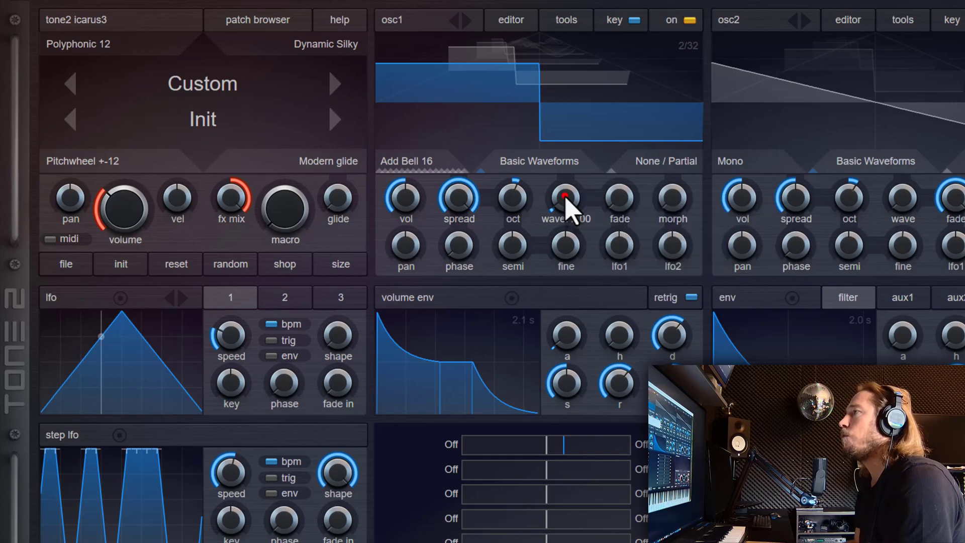
{"action": "left_click_drag", "start_coordinate": [565, 197], "coordinate": [578, 177]}
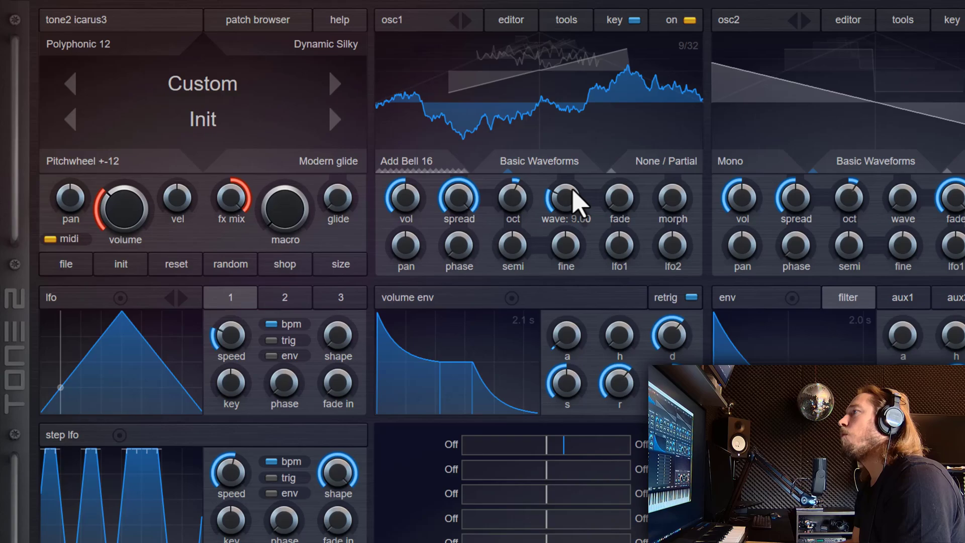
- Browse osc1's spectral modulation modes and close the list without changing anything
{"action": "left_click", "coordinate": [671, 164]}
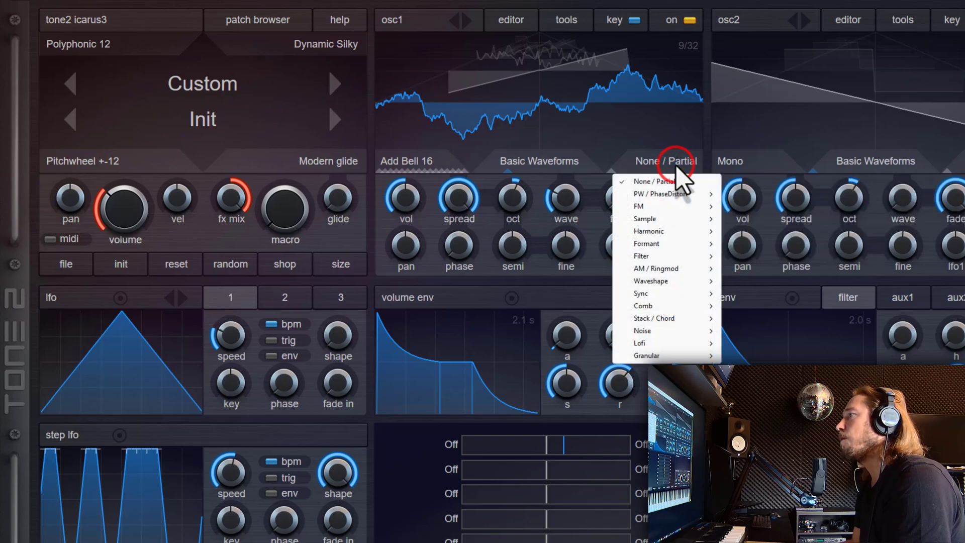
{"action": "left_click", "coordinate": [689, 206]}
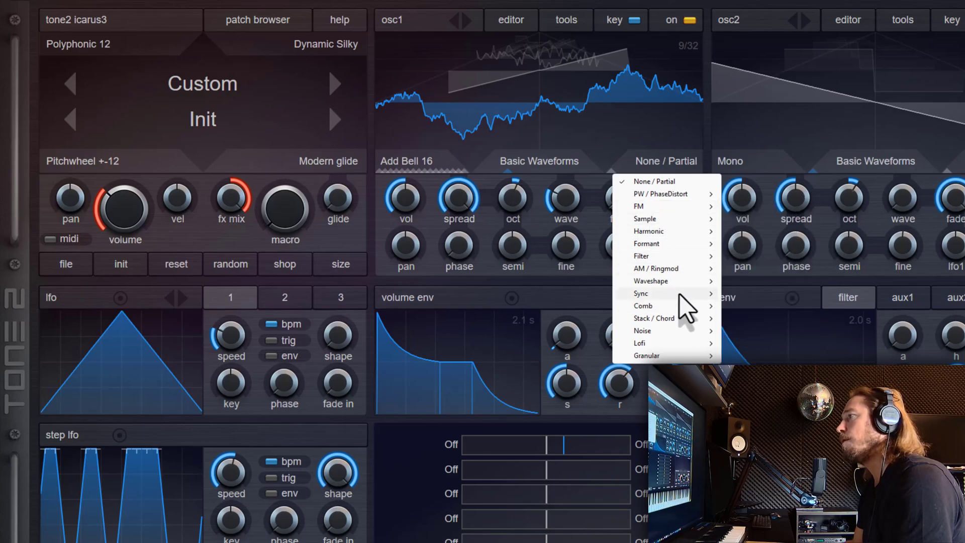
{"action": "mouse_move", "coordinate": [679, 295]}
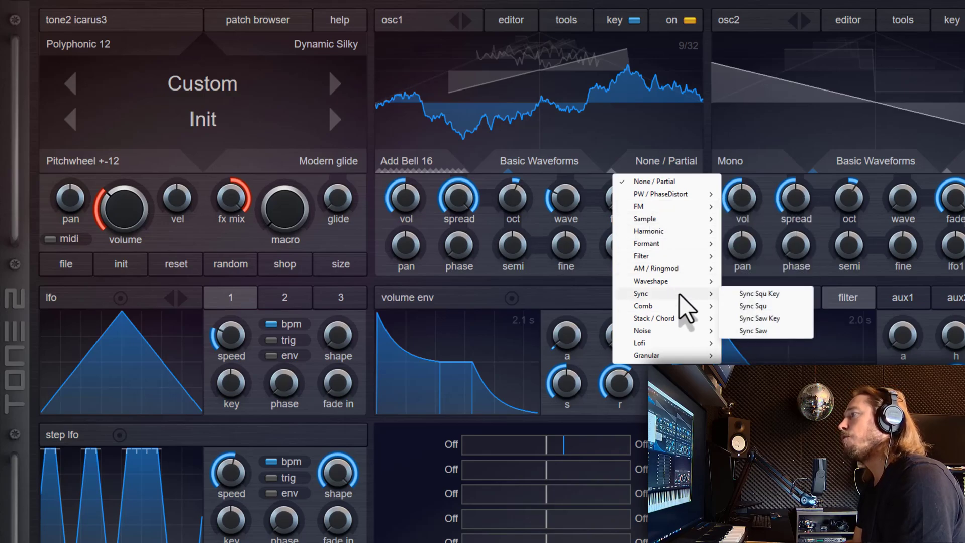
{"action": "left_click", "coordinate": [484, 222]}
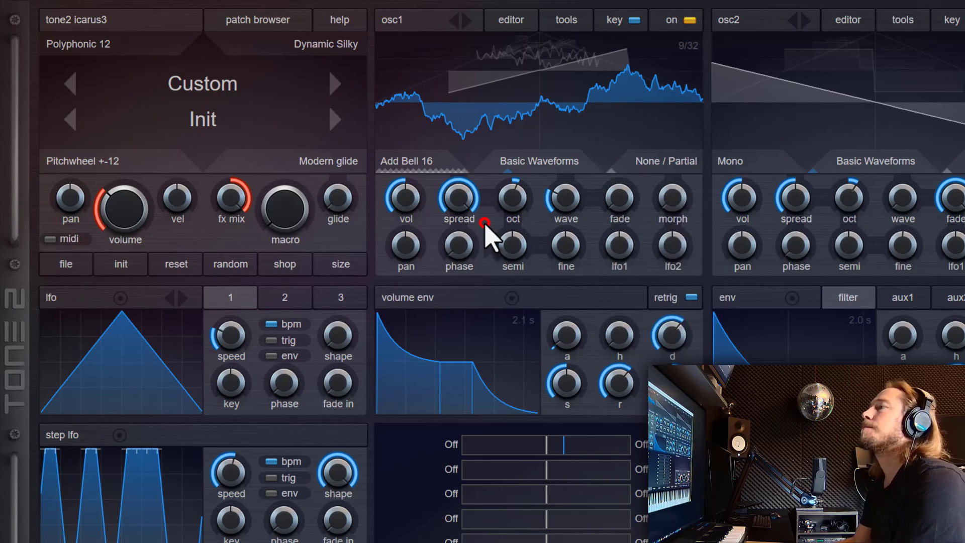
- Raise osc1 morph fully to Partials: 1, leaving a single sine partial, while browsing stack modes
{"action": "left_click", "coordinate": [419, 162]}
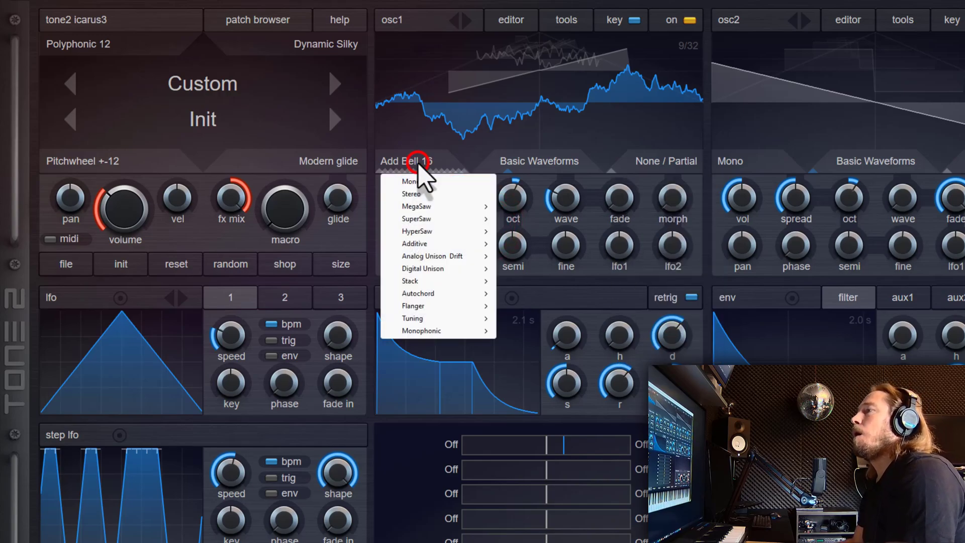
{"action": "left_click", "coordinate": [452, 243]}
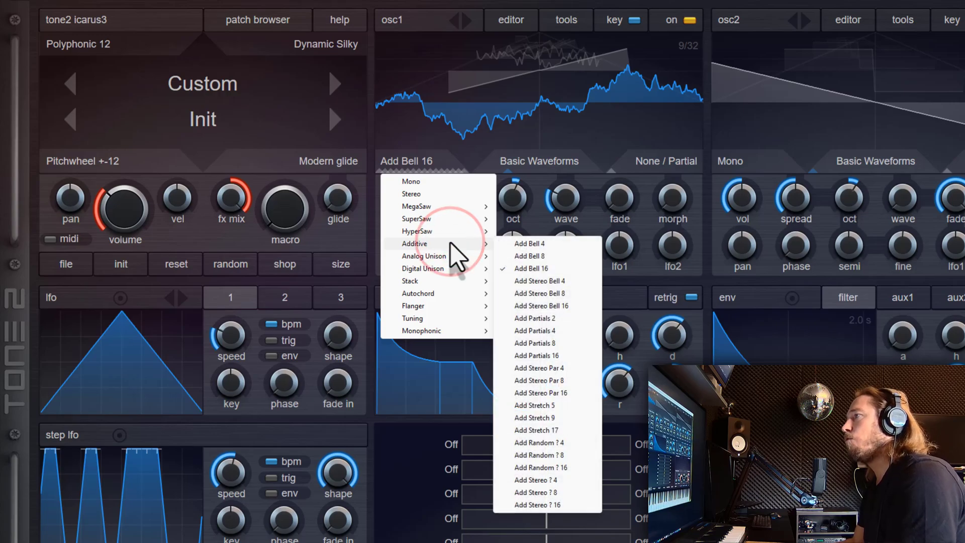
{"action": "left_click_drag", "start_coordinate": [673, 211], "coordinate": [689, 5]}
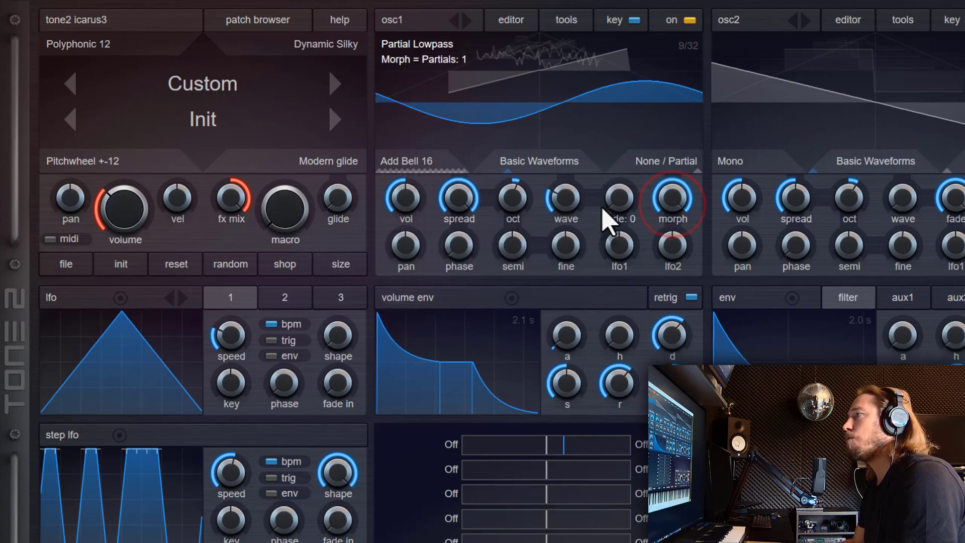
{"action": "mouse_move", "coordinate": [577, 221]}
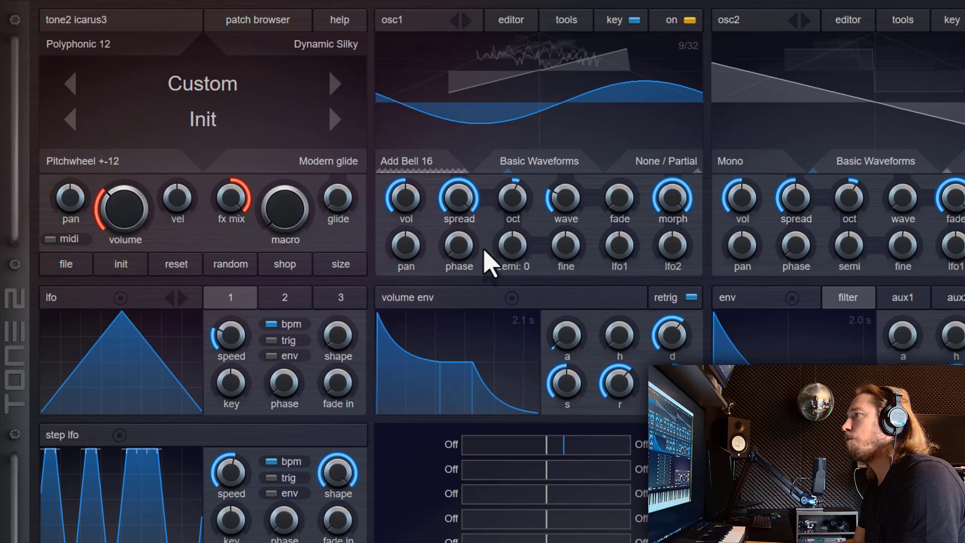
{"action": "left_click", "coordinate": [411, 160]}
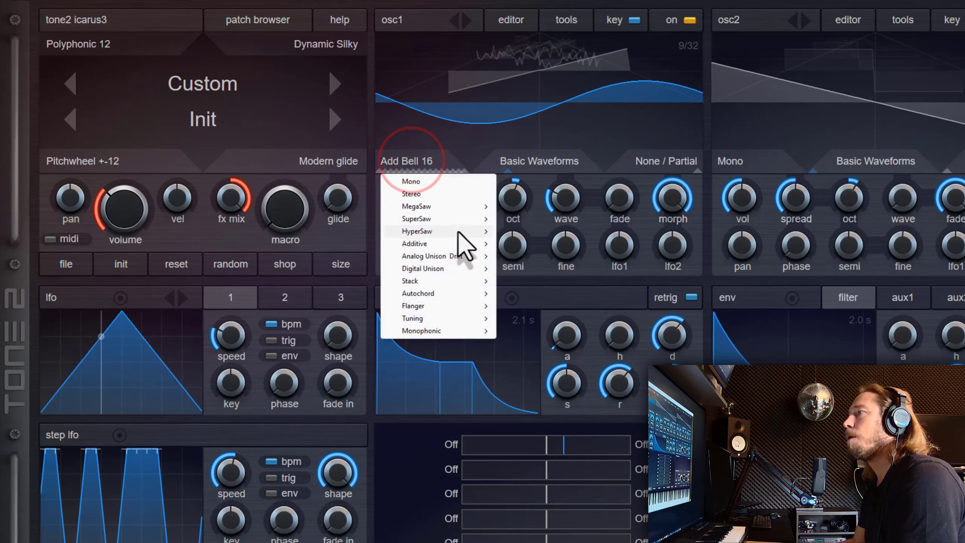
{"action": "mouse_move", "coordinate": [457, 245]}
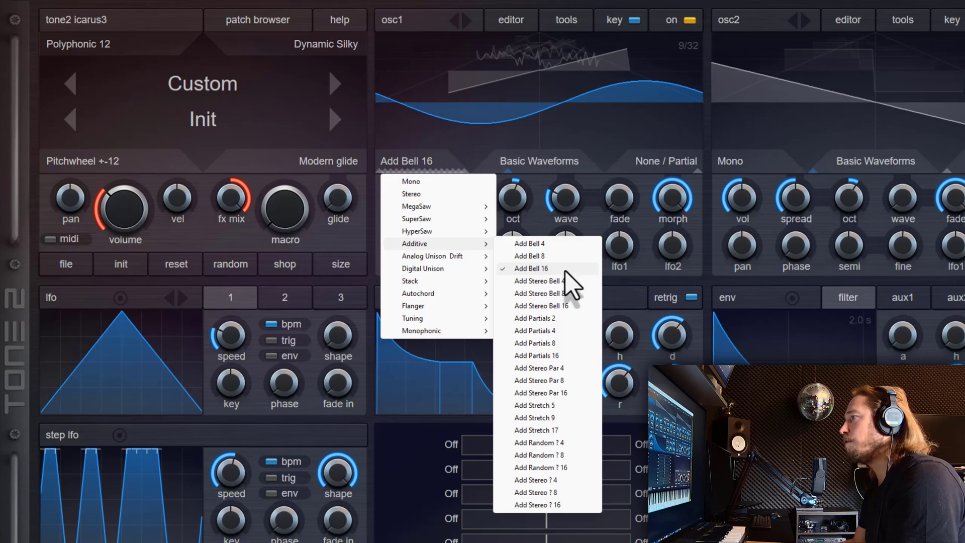
- Try Add Stereo Bell 16, Add Stereo Bell 8 and Add Partials 8 on osc1, adjusting spread
{"action": "left_click", "coordinate": [565, 305]}
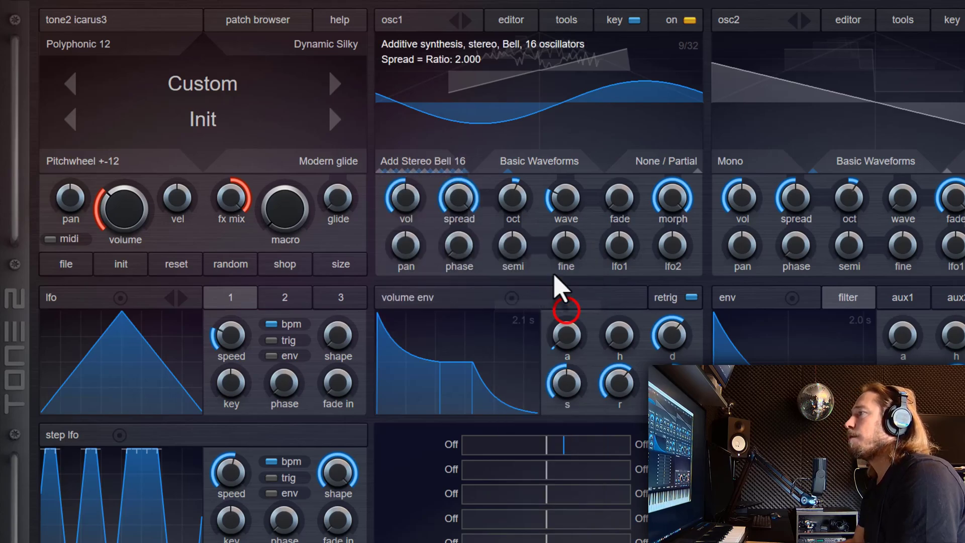
{"action": "mouse_move", "coordinate": [462, 196]}
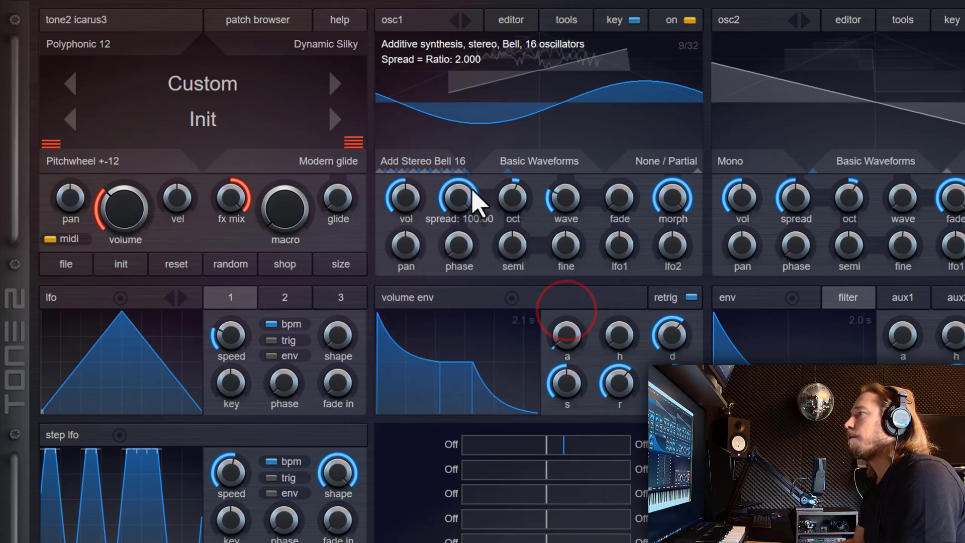
{"action": "left_click", "coordinate": [439, 159]}
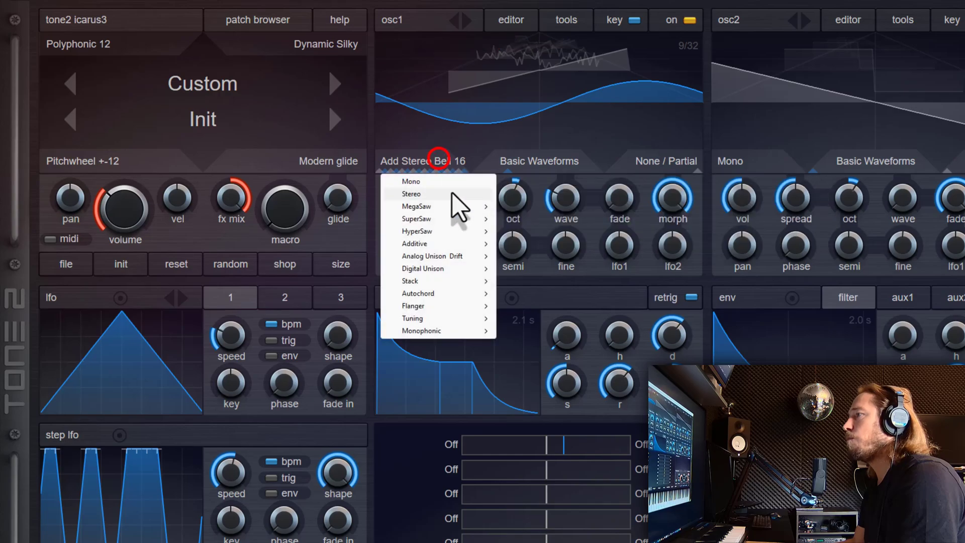
{"action": "left_click", "coordinate": [467, 243]}
{"action": "left_click", "coordinate": [563, 294]}
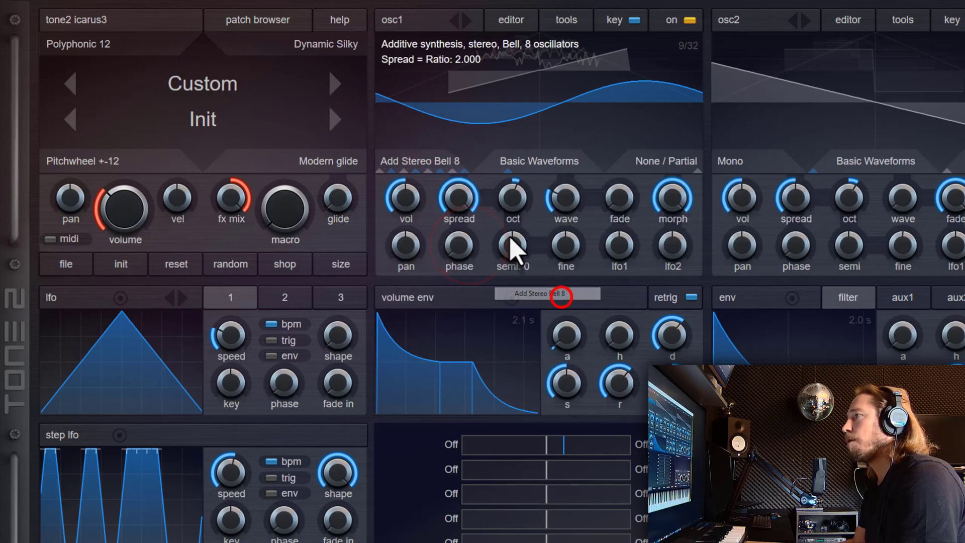
{"action": "left_click", "coordinate": [436, 161]}
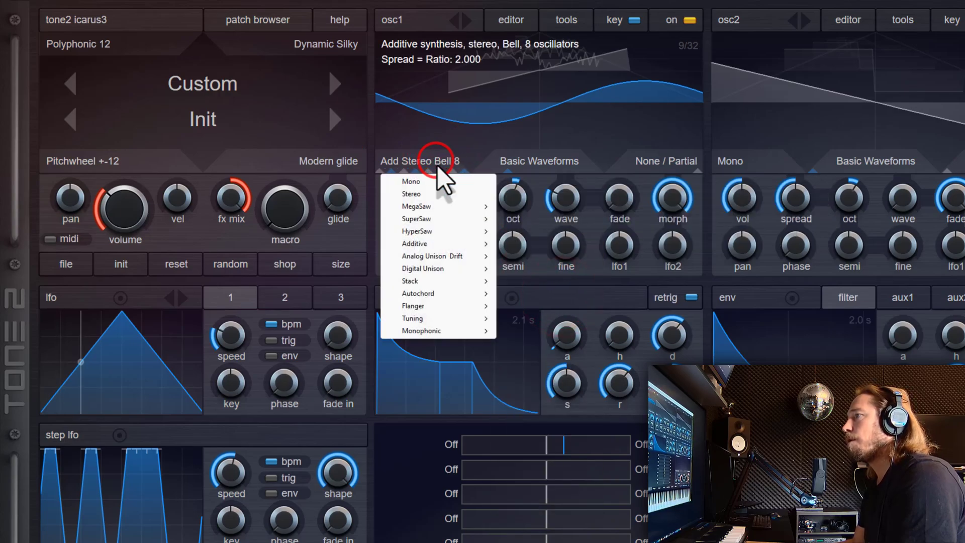
{"action": "left_click", "coordinate": [455, 243]}
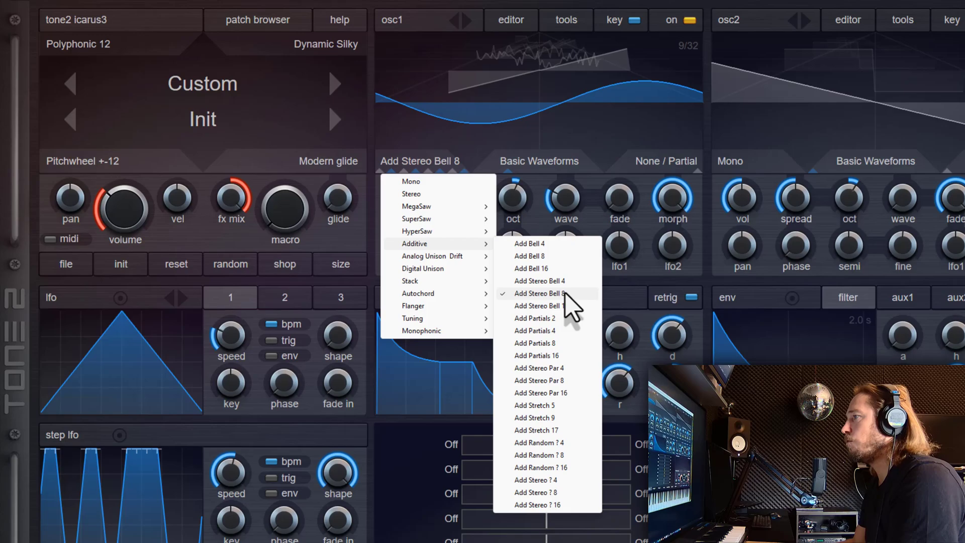
{"action": "left_click", "coordinate": [559, 344]}
{"action": "mouse_move", "coordinate": [458, 197]}
{"action": "left_mouse_down"}
{"action": "mouse_move", "coordinate": [459, 181]}
{"action": "mouse_move", "coordinate": [480, 289]}
{"action": "mouse_move", "coordinate": [453, 211]}
{"action": "left_mouse_up"}
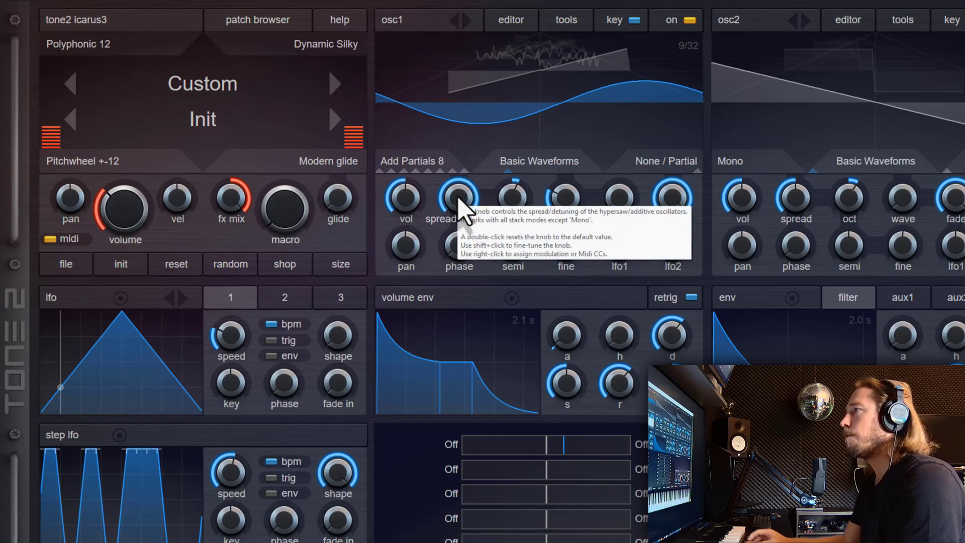
- Try Add Stereo Par 8, then settle on Add Stretch 17 with spread ratio 2.000
{"action": "left_click", "coordinate": [422, 160]}
{"action": "mouse_move", "coordinate": [463, 244]}
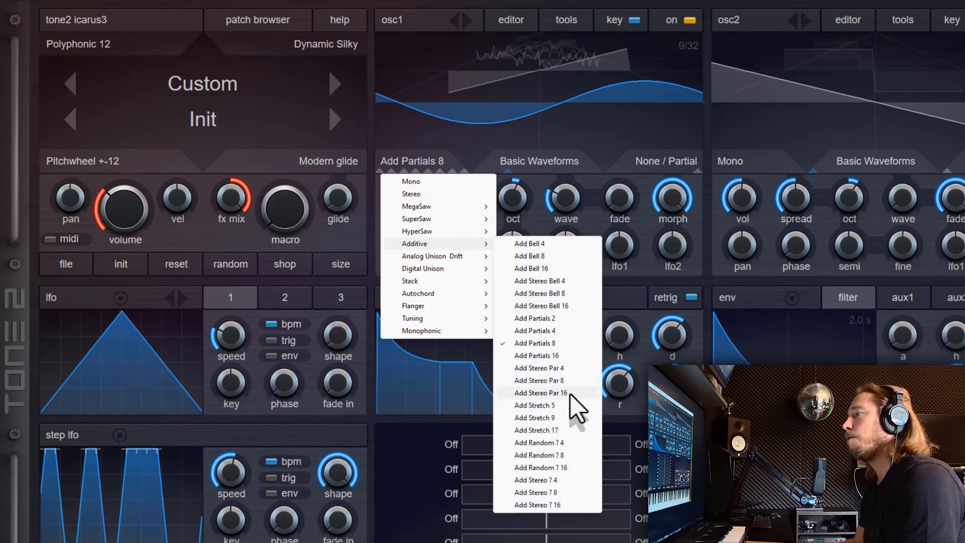
{"action": "left_click", "coordinate": [563, 381]}
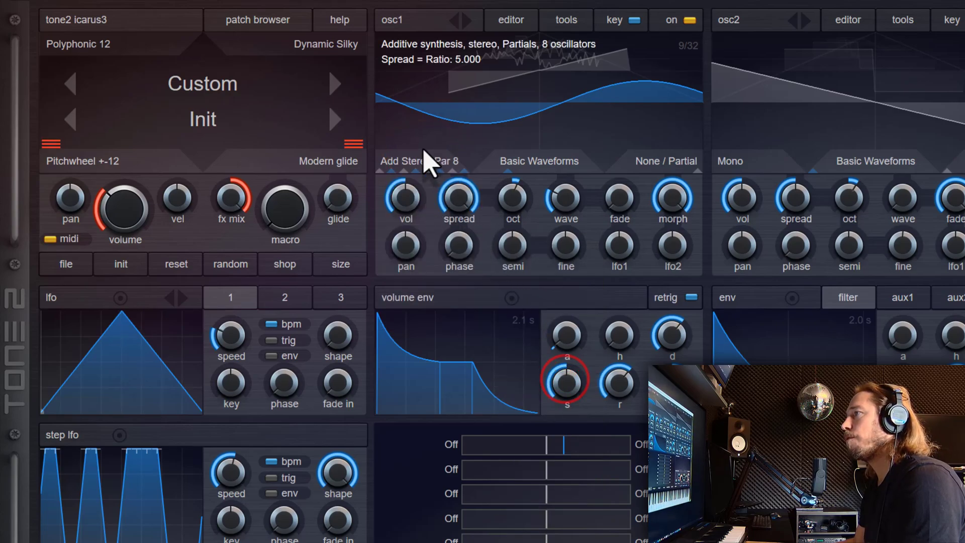
{"action": "left_click", "coordinate": [426, 161]}
{"action": "left_click", "coordinate": [435, 244]}
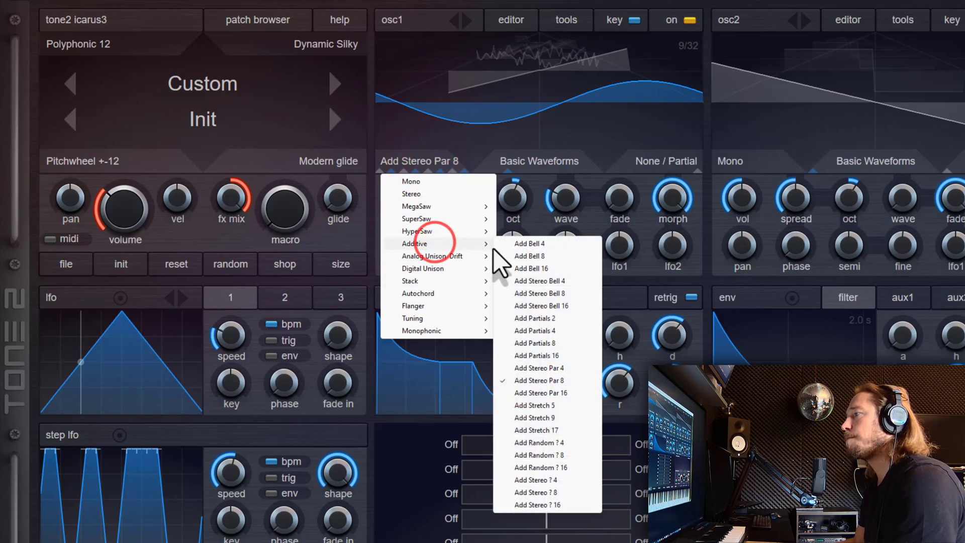
{"action": "left_click", "coordinate": [556, 430]}
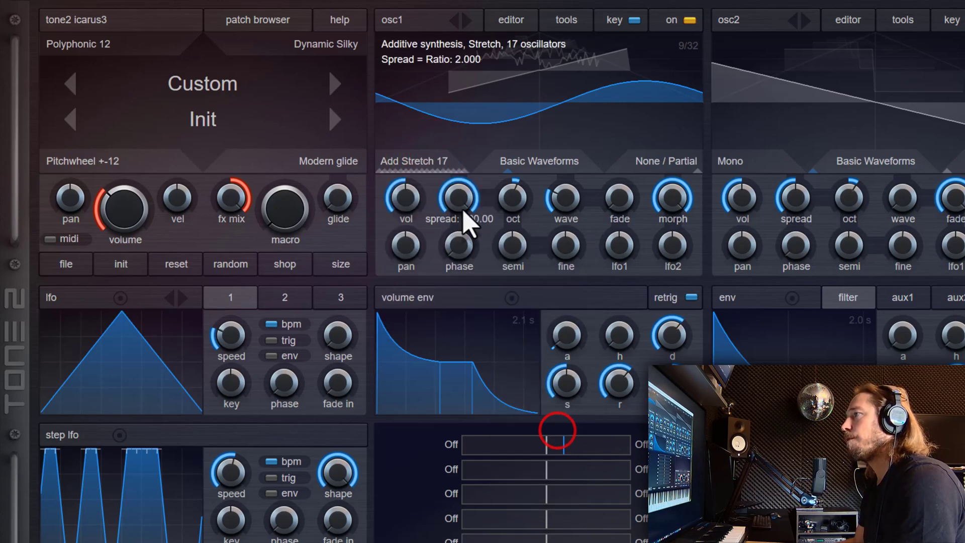
{"action": "left_click_drag", "start_coordinate": [463, 212], "coordinate": [457, 190]}
- Set osc1's stack mode to Additive > Add Random 16
{"action": "left_click", "coordinate": [428, 158]}
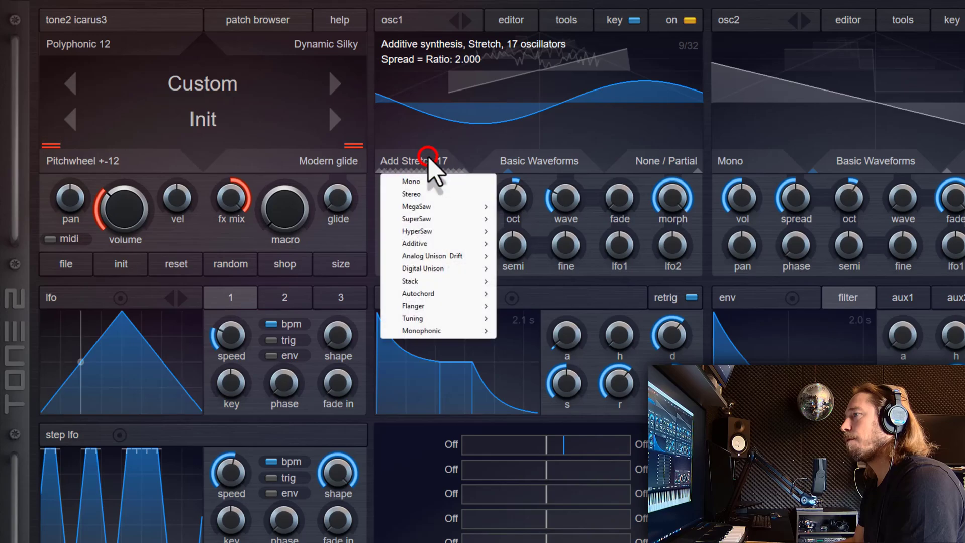
{"action": "left_click", "coordinate": [446, 241]}
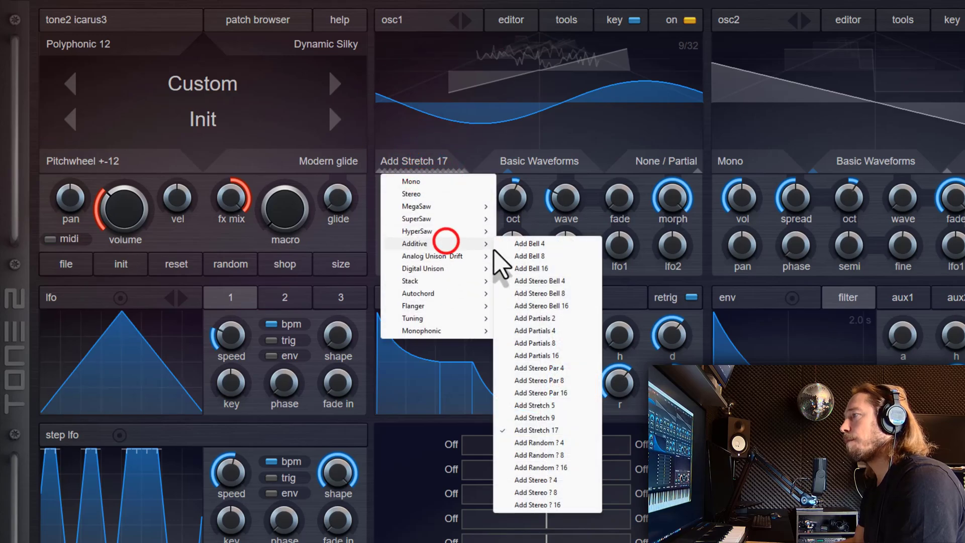
{"action": "left_click", "coordinate": [572, 467]}
{"action": "left_click", "coordinate": [435, 162]}
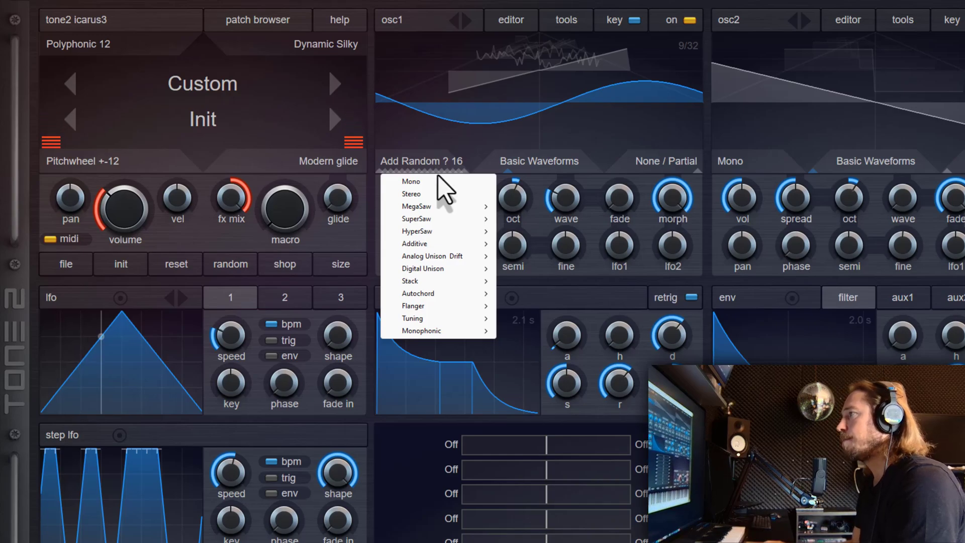
{"action": "left_click", "coordinate": [517, 206]}
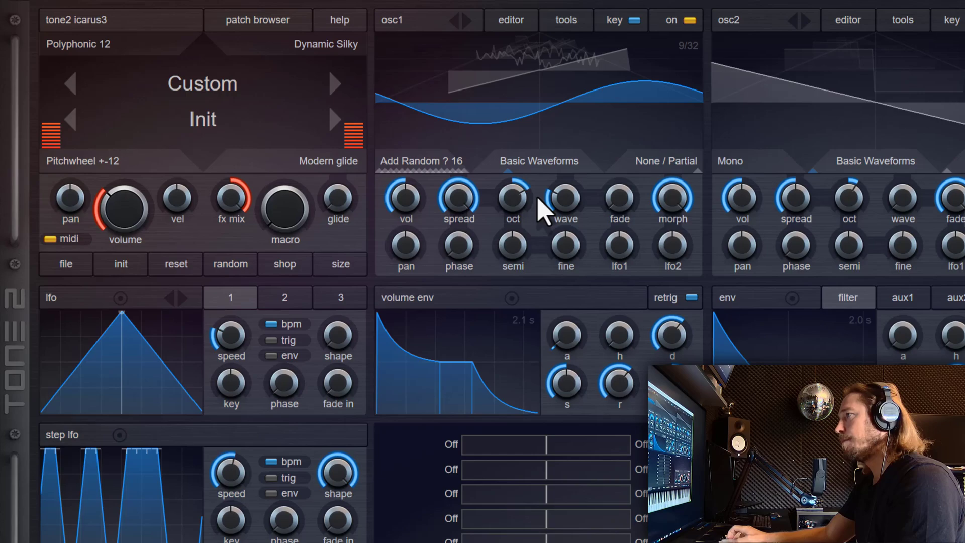
- Turn osc1's random-frequency spread range fully down to 0%
{"action": "mouse_move", "coordinate": [464, 198]}
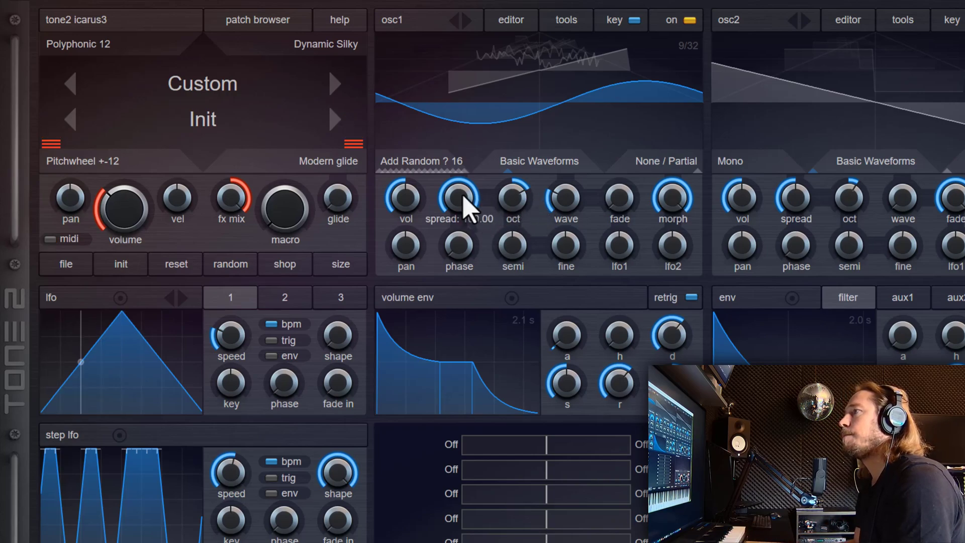
{"action": "left_click_drag", "start_coordinate": [464, 197], "coordinate": [497, 383]}
{"action": "mouse_move", "coordinate": [210, 216]}
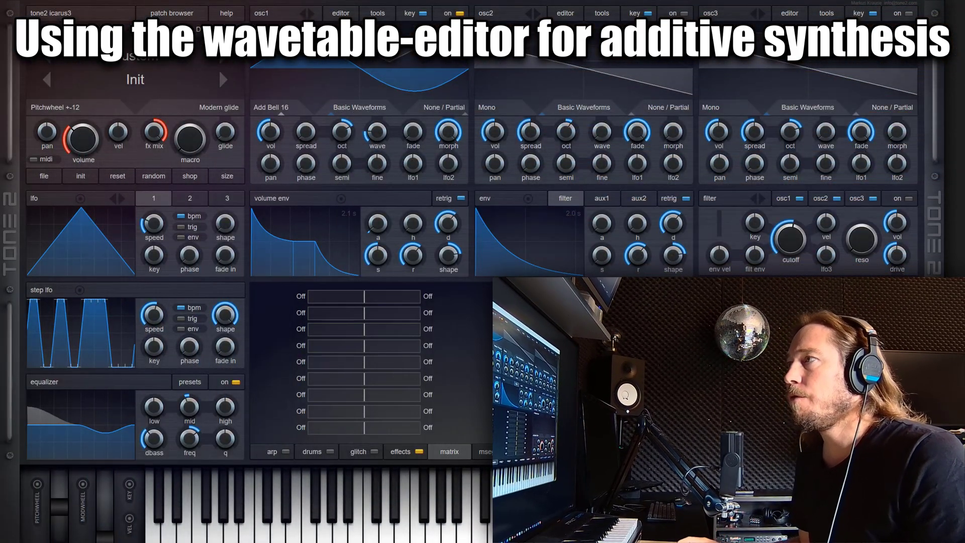
- Check osc1's voice-mode menu without changing it, then reset everything with init > Init patch
{"action": "left_click", "coordinate": [271, 109]}
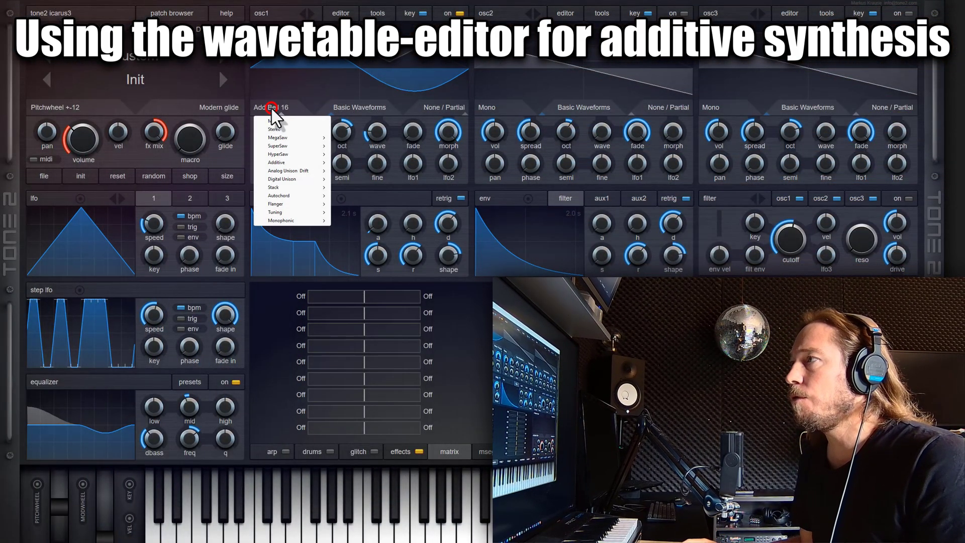
{"action": "left_click", "coordinate": [297, 163]}
{"action": "left_click", "coordinate": [243, 120]}
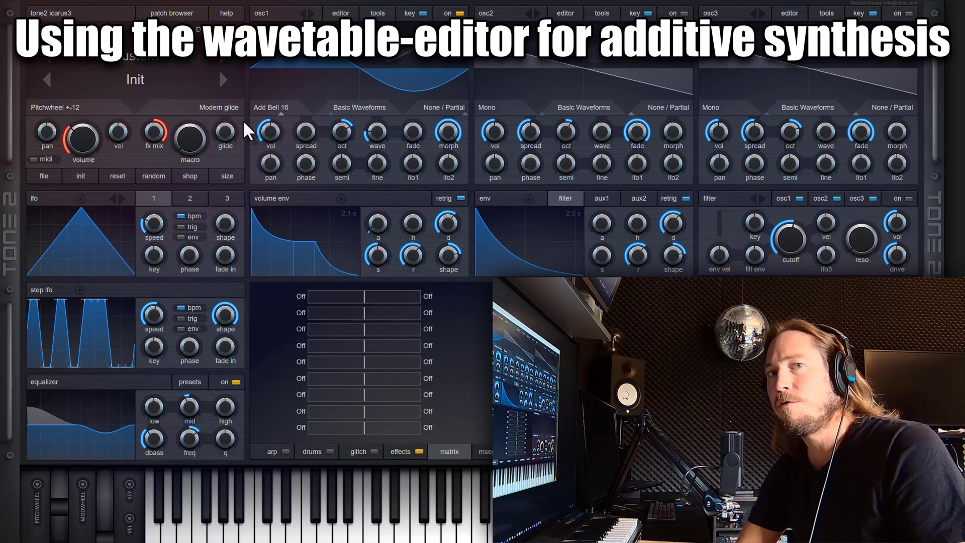
{"action": "left_click", "coordinate": [81, 177]}
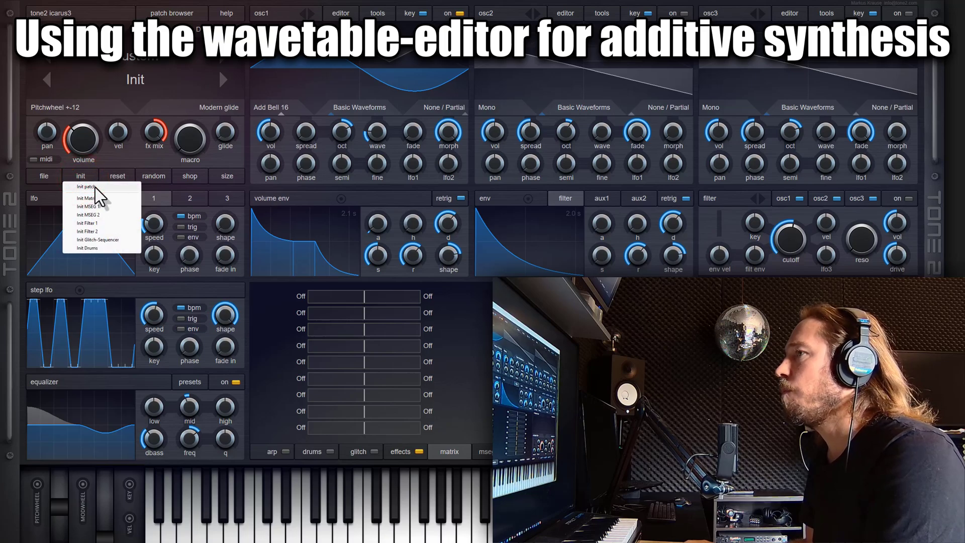
{"action": "left_click", "coordinate": [85, 186]}
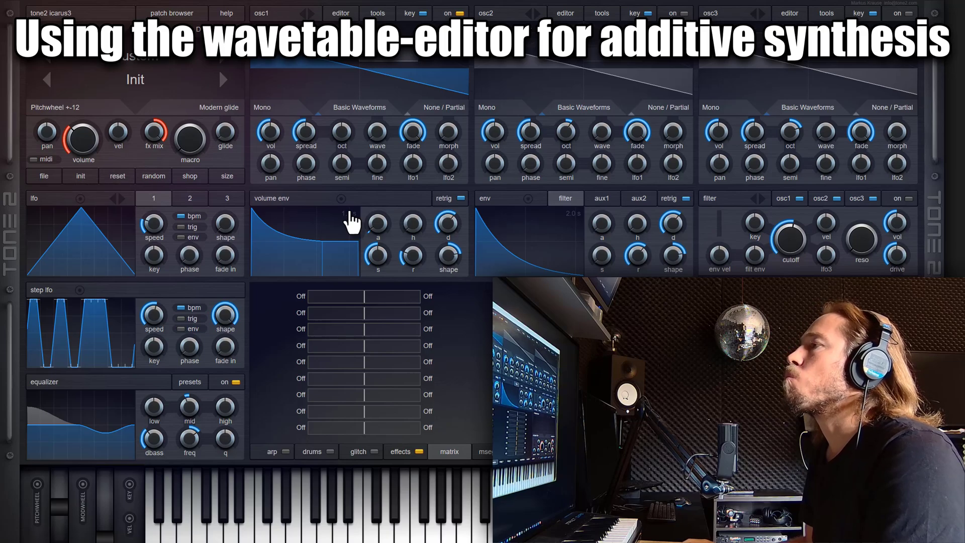
- Open oscillator 1's wavetable editor and select the first frame
{"action": "left_click", "coordinate": [341, 13]}
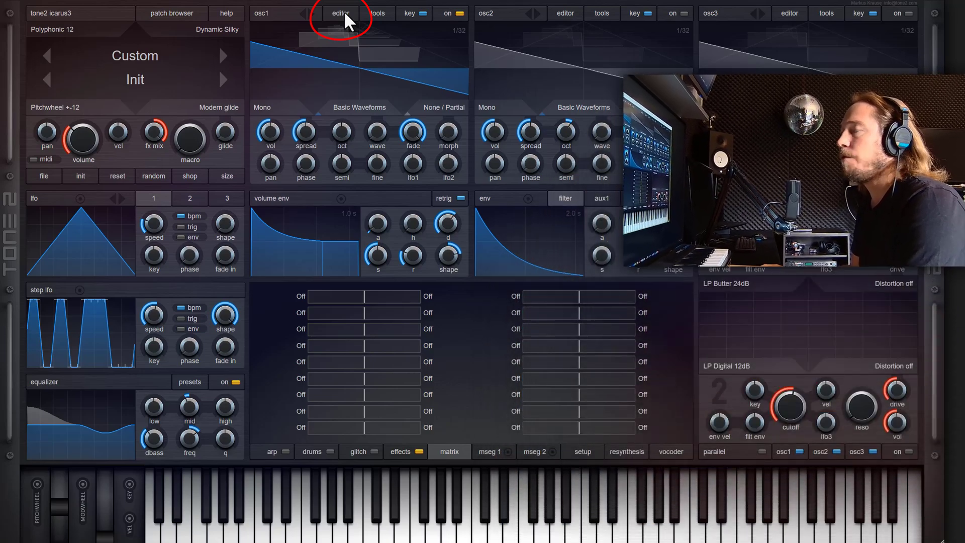
{"action": "left_click", "coordinate": [344, 12]}
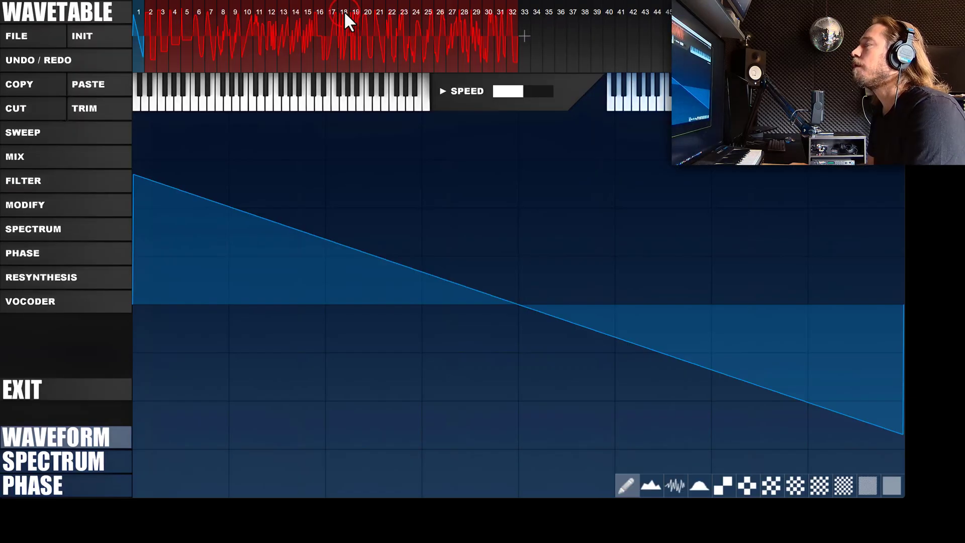
{"action": "left_click", "coordinate": [138, 39]}
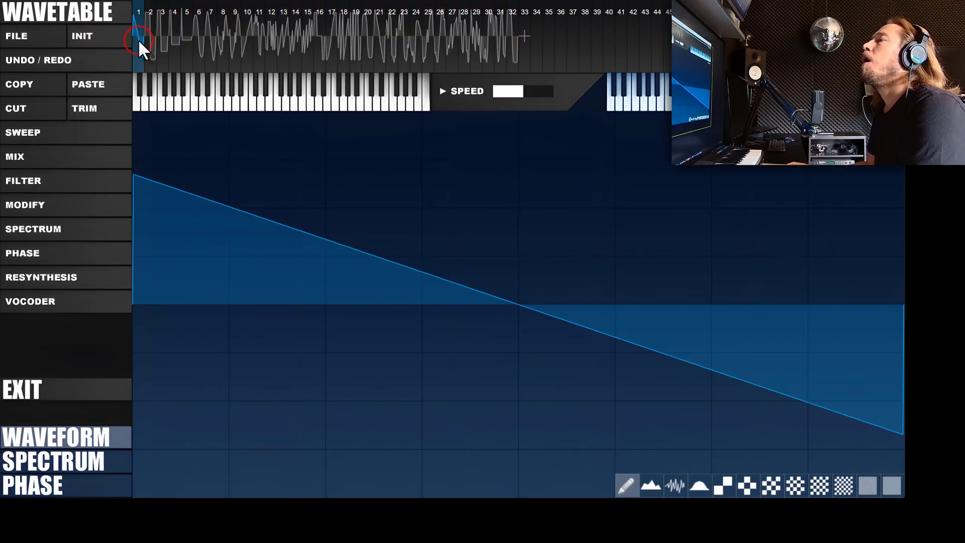
- Preview the table's frames up to the last trapezoid, then return to frame 1's downward saw
{"action": "left_click", "coordinate": [172, 42]}
{"action": "left_click", "coordinate": [246, 46]}
{"action": "left_click", "coordinate": [282, 45]}
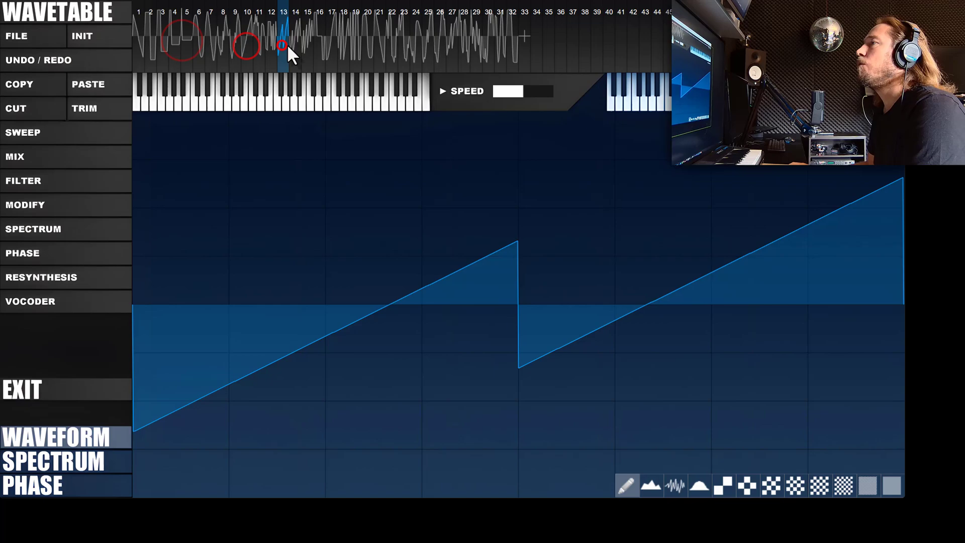
{"action": "left_click", "coordinate": [367, 41]}
{"action": "left_click", "coordinate": [440, 41]}
{"action": "left_click", "coordinate": [460, 42]}
{"action": "left_click", "coordinate": [483, 42]}
{"action": "left_click", "coordinate": [501, 41]}
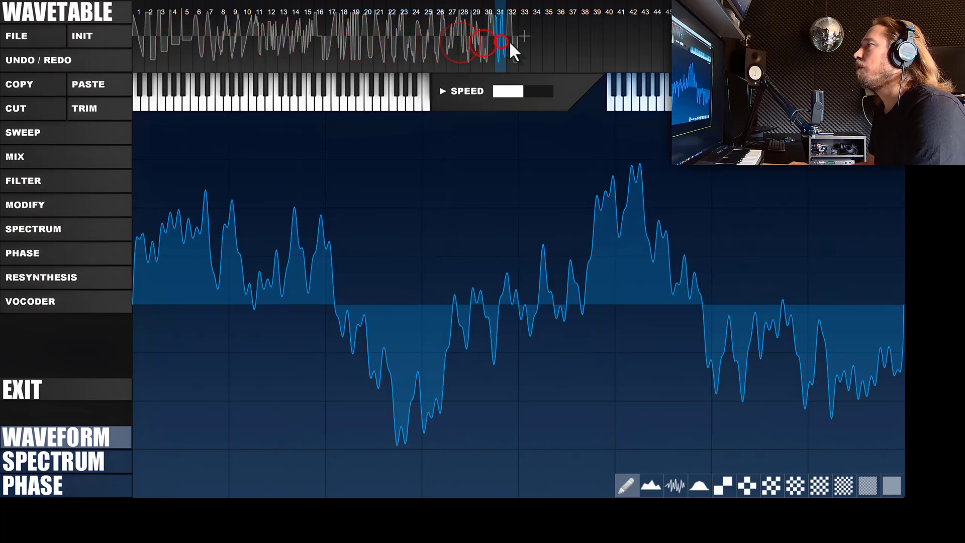
{"action": "left_click", "coordinate": [509, 41]}
{"action": "left_click", "coordinate": [134, 42]}
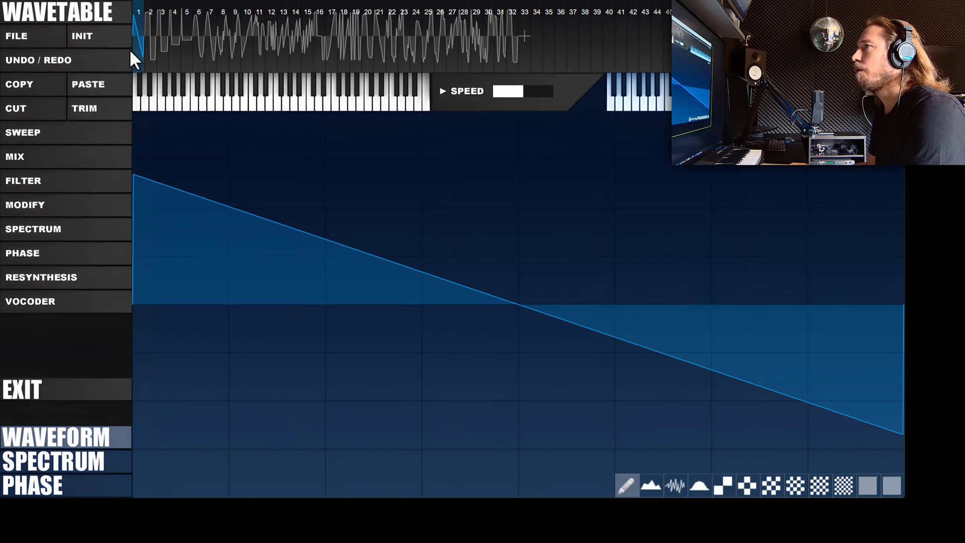
- Trim the wavetable to frame 1 only and initialise that frame to a pure sine
{"action": "left_click", "coordinate": [96, 105]}
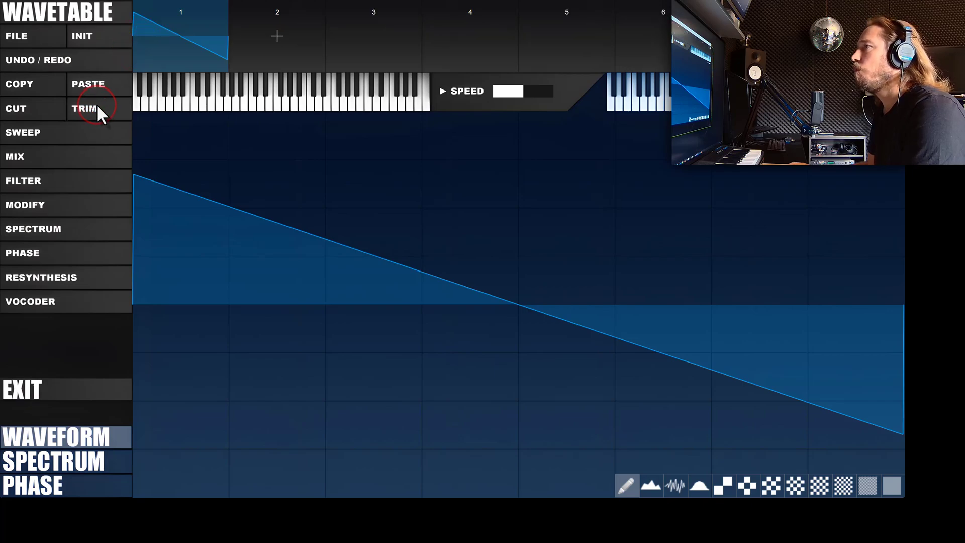
{"action": "left_click", "coordinate": [97, 36]}
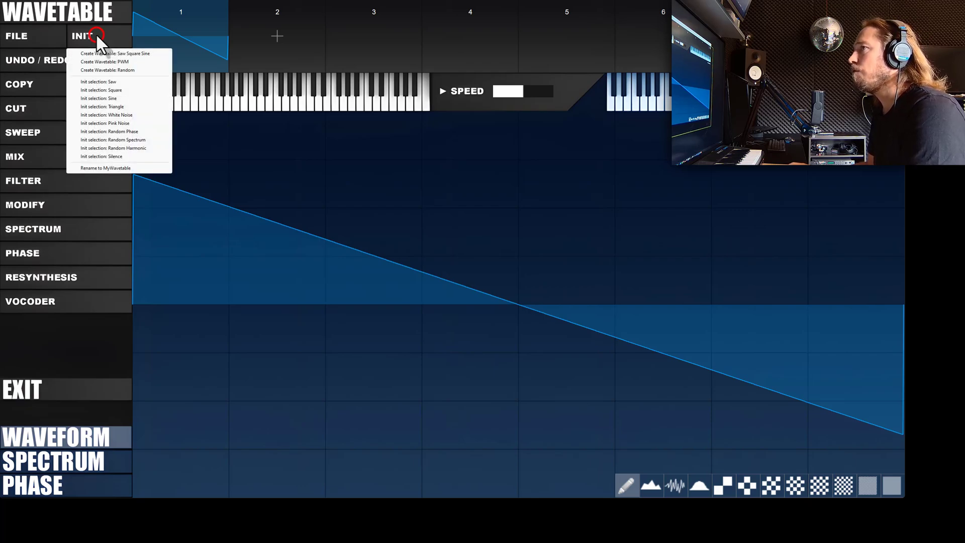
{"action": "left_click", "coordinate": [103, 98]}
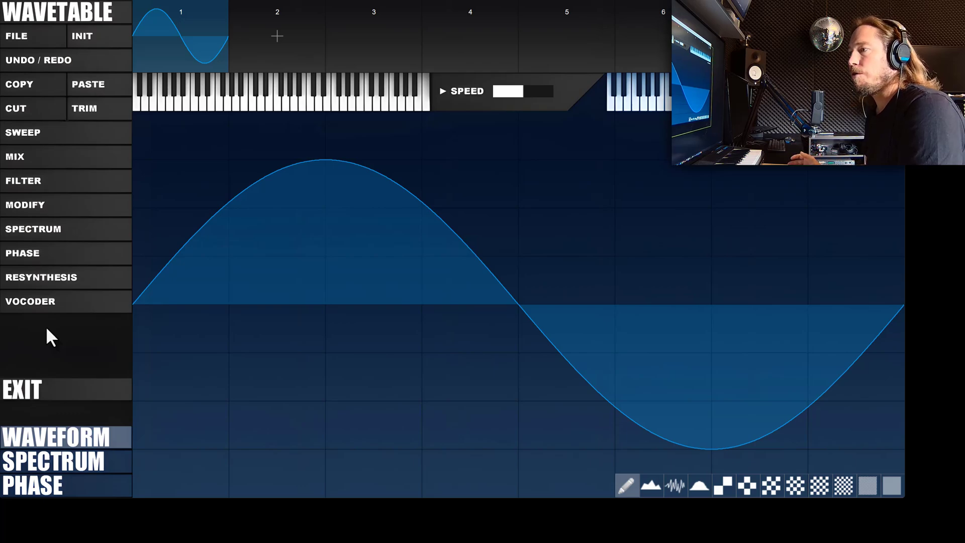
- In SPECTRUM view, lower the fundamental and add equal partials at harmonics 2, 4, 8 and 16
{"action": "left_click", "coordinate": [74, 459]}
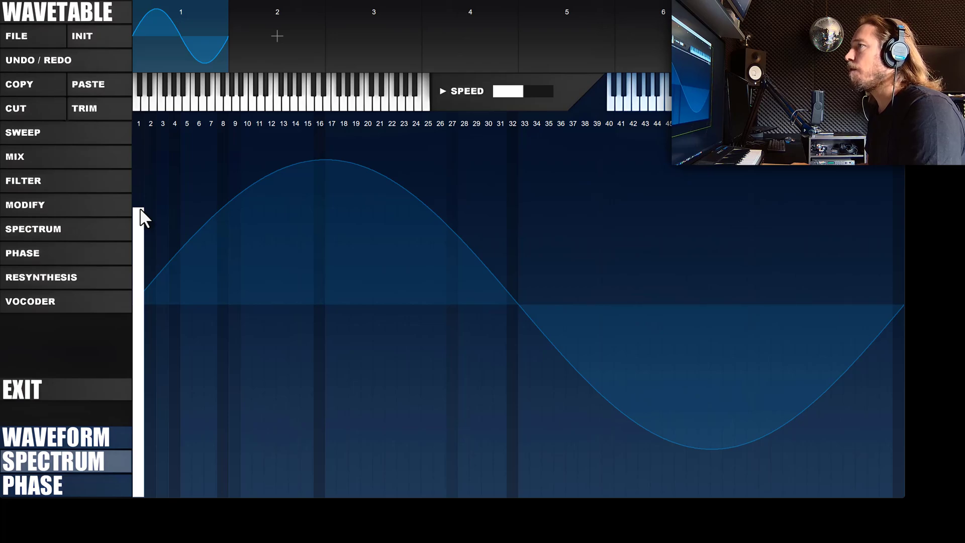
{"action": "left_click_drag", "start_coordinate": [145, 244], "coordinate": [141, 313]}
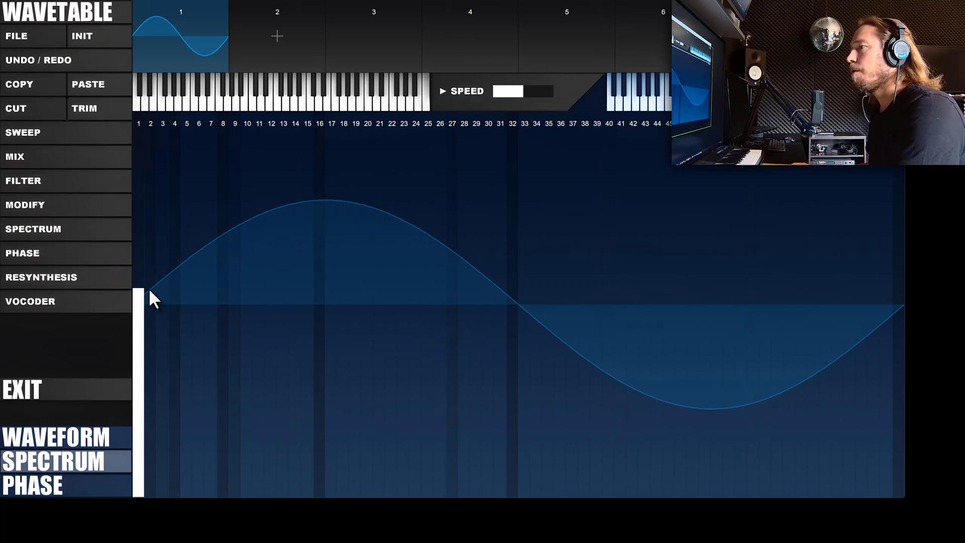
{"action": "left_click_drag", "start_coordinate": [149, 289], "coordinate": [150, 304]}
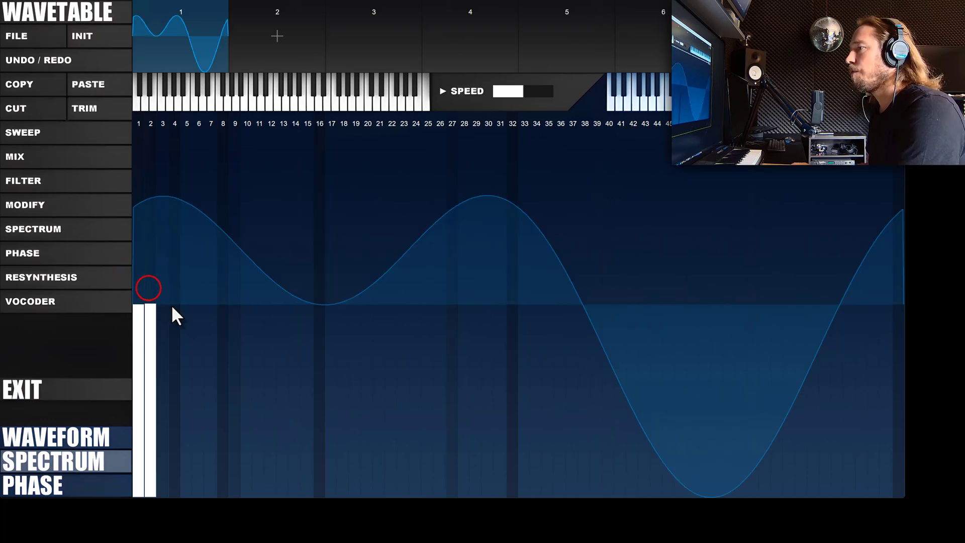
{"action": "left_click", "coordinate": [172, 304]}
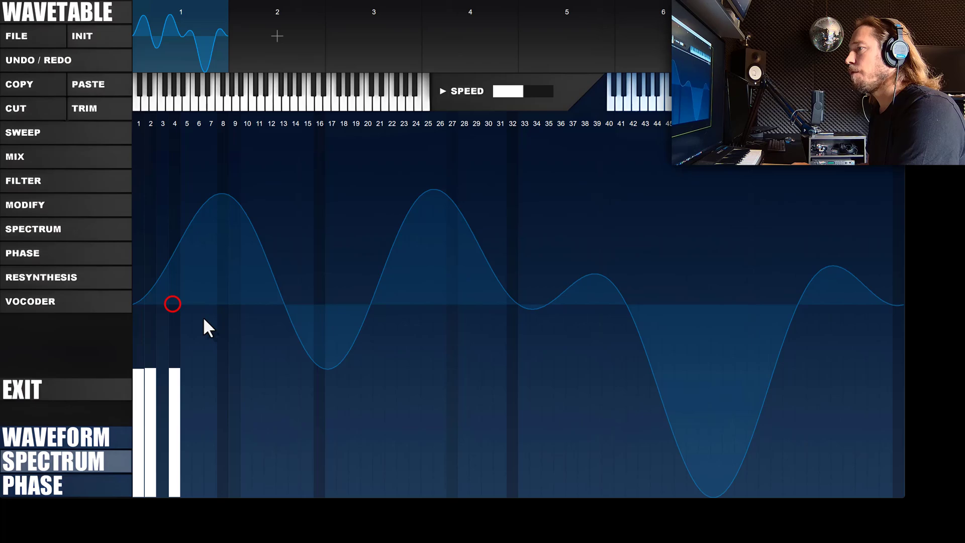
{"action": "left_click", "coordinate": [223, 370]}
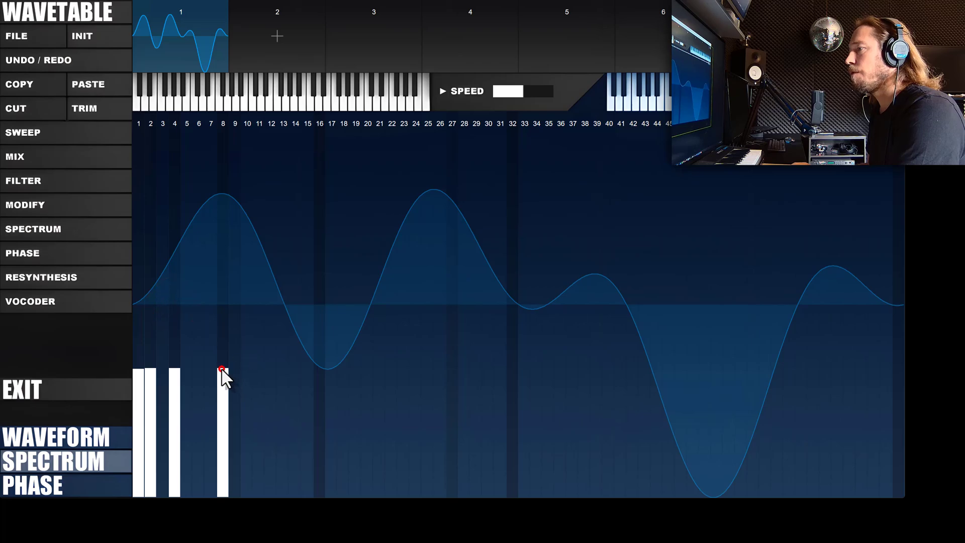
{"action": "left_click", "coordinate": [319, 371]}
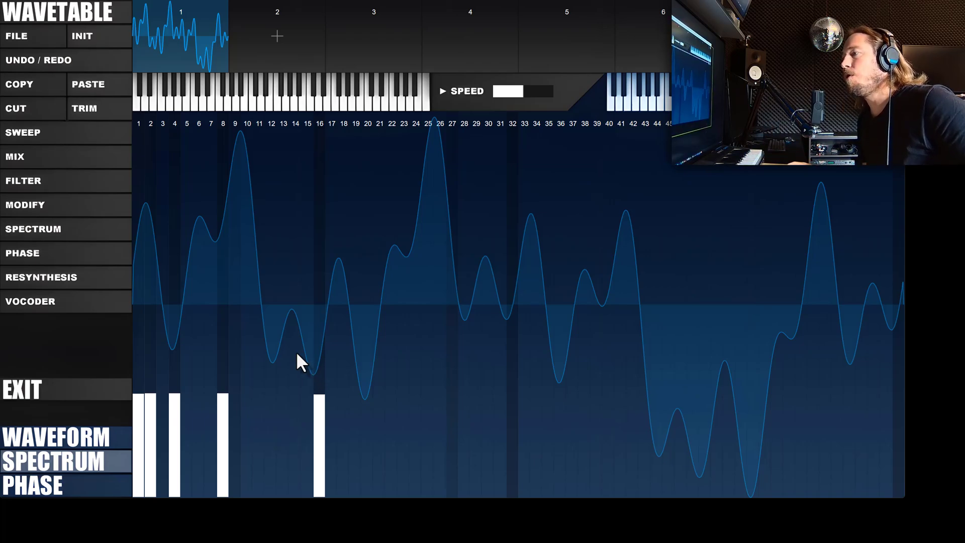
- Draw a smooth falling slope across harmonics 1–26, then raise harmonics 2, 3 and 4 to the fundamental's level
{"action": "mouse_move", "coordinate": [151, 391]}
{"action": "left_mouse_down"}
{"action": "mouse_move", "coordinate": [239, 376]}
{"action": "mouse_move", "coordinate": [389, 404]}
{"action": "mouse_move", "coordinate": [238, 300]}
{"action": "mouse_move", "coordinate": [370, 399]}
{"action": "mouse_move", "coordinate": [434, 432]}
{"action": "mouse_move", "coordinate": [225, 411]}
{"action": "mouse_move", "coordinate": [208, 368]}
{"action": "mouse_move", "coordinate": [250, 381]}
{"action": "left_mouse_up"}
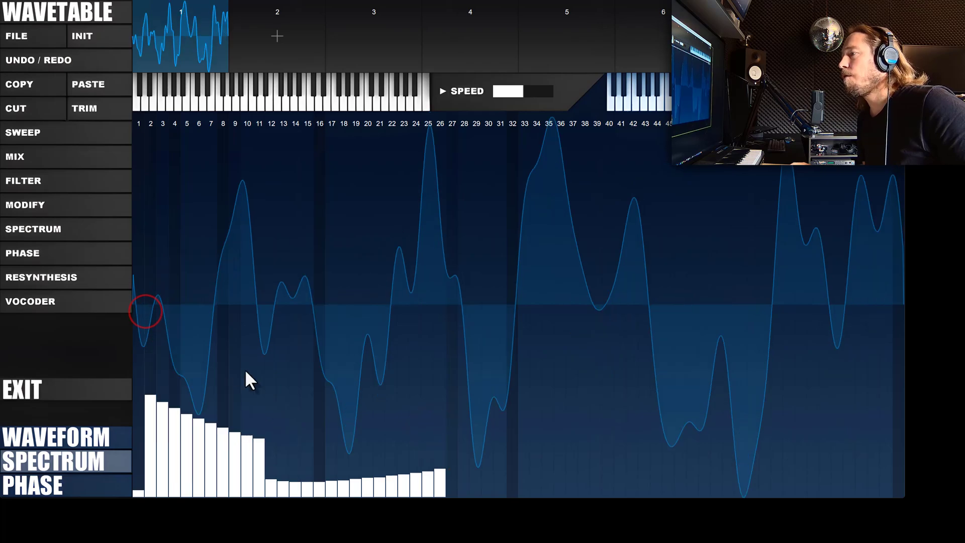
{"action": "mouse_move", "coordinate": [141, 321]}
{"action": "left_mouse_down"}
{"action": "mouse_move", "coordinate": [286, 463]}
{"action": "mouse_move", "coordinate": [345, 475]}
{"action": "left_mouse_up"}
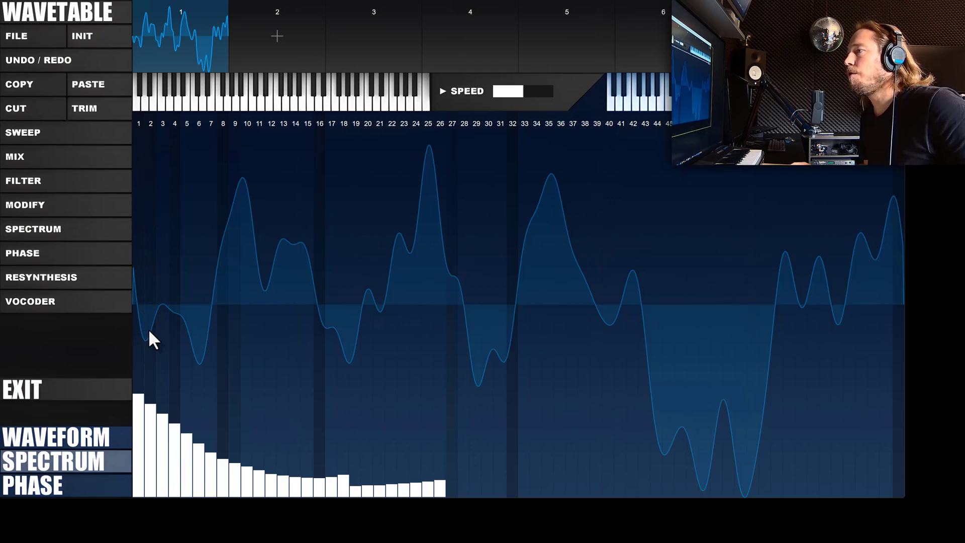
{"action": "left_click", "coordinate": [148, 396]}
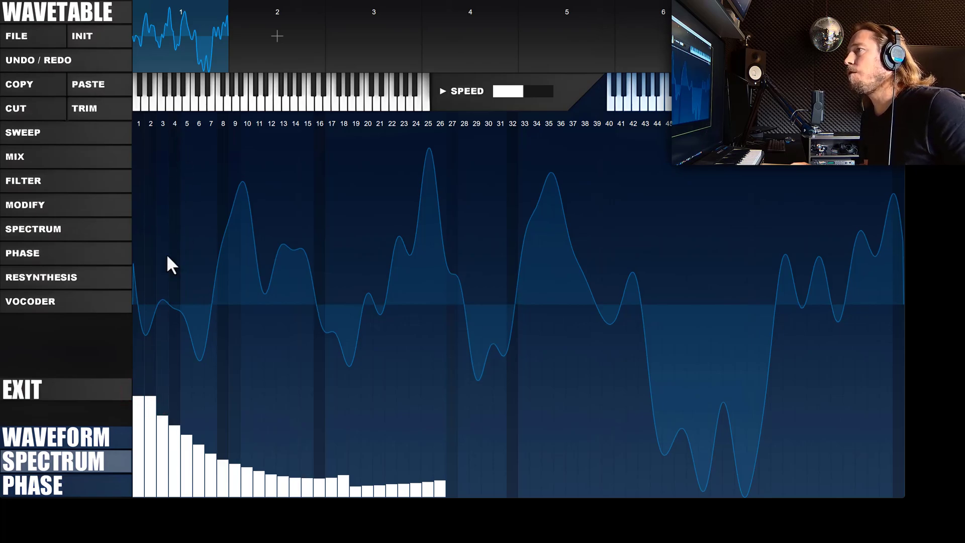
{"action": "left_click", "coordinate": [161, 393]}
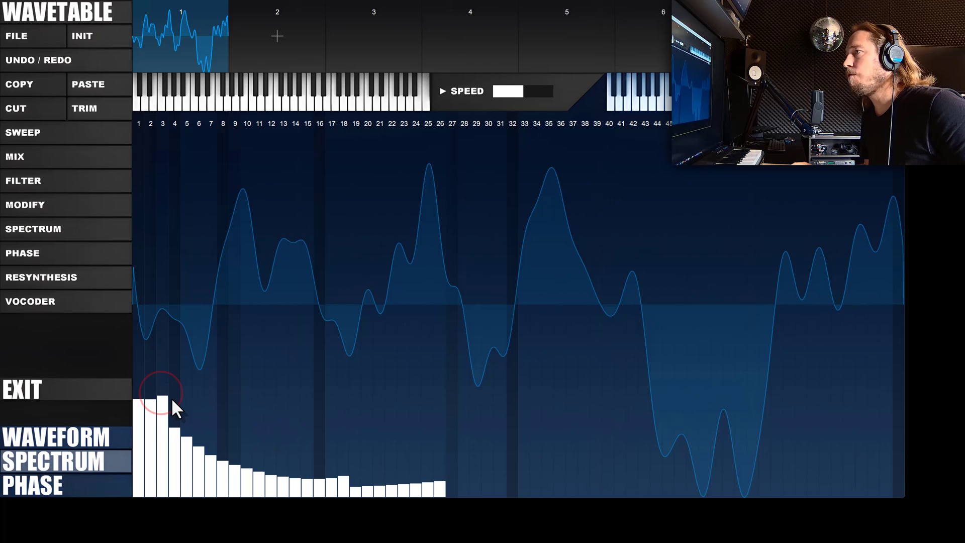
{"action": "left_click", "coordinate": [173, 403]}
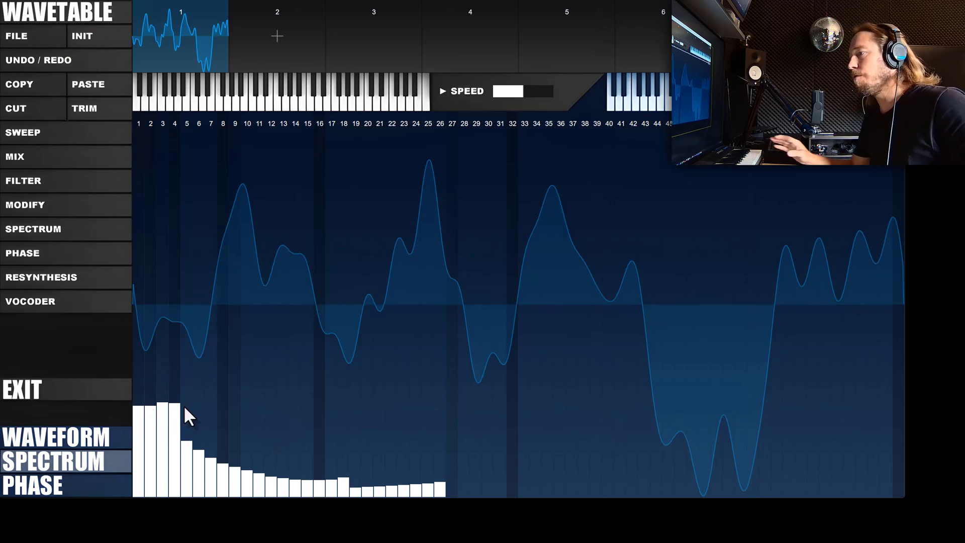
- Exit the editor, set osc1 to Additive > Add Bell 16 with a spread ratio of about 1.533
{"action": "left_click", "coordinate": [78, 392]}
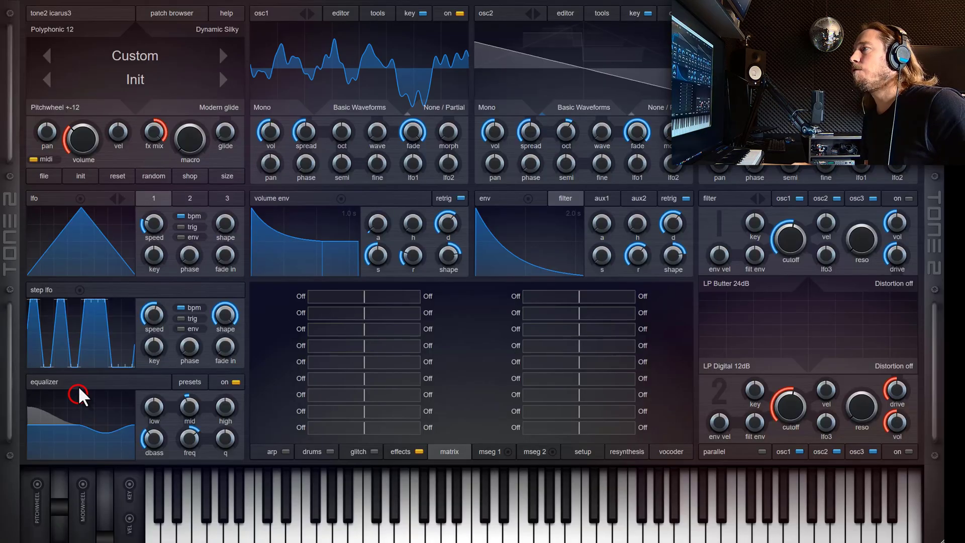
{"action": "left_click", "coordinate": [262, 107]}
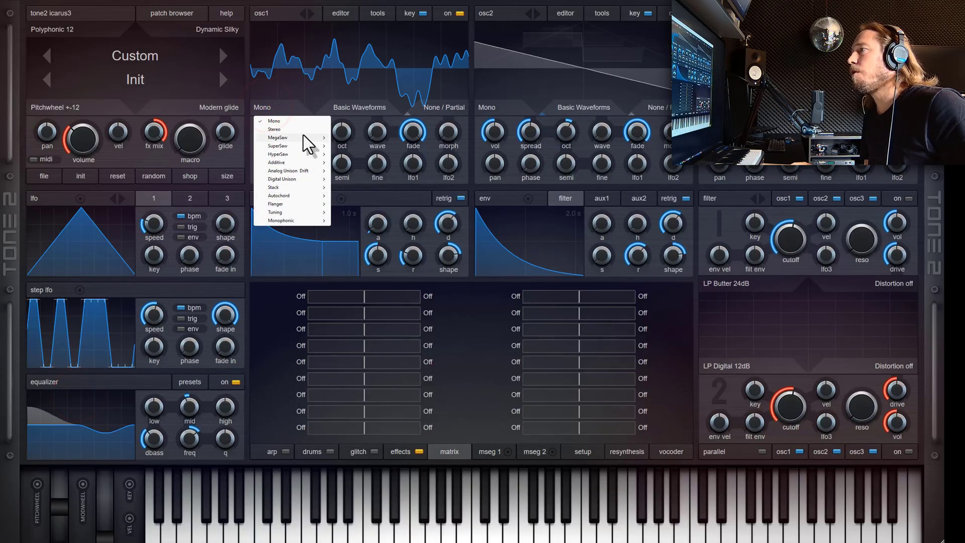
{"action": "left_click", "coordinate": [312, 162]}
{"action": "left_click", "coordinate": [373, 181]}
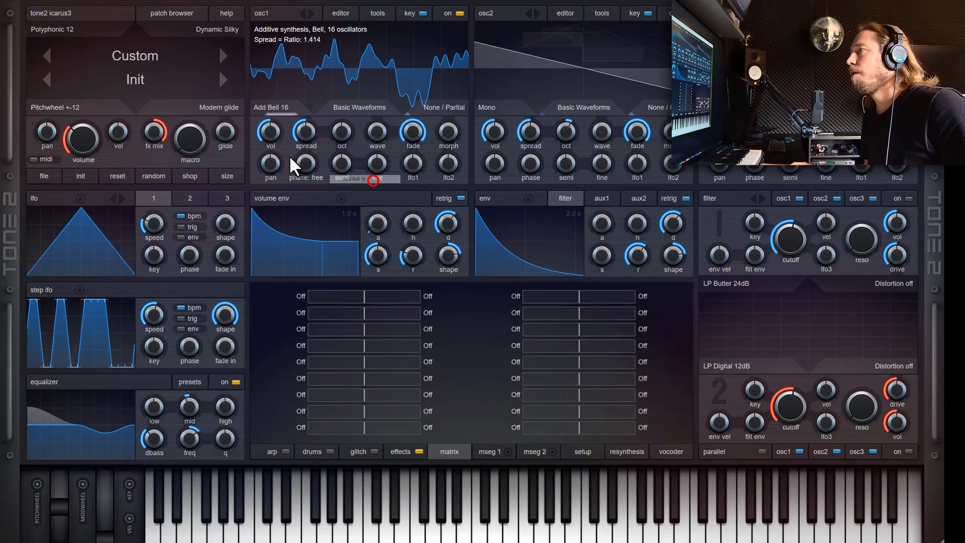
{"action": "mouse_move", "coordinate": [306, 133]}
{"action": "left_mouse_down"}
{"action": "mouse_move", "coordinate": [314, 122]}
{"action": "mouse_move", "coordinate": [303, 160]}
{"action": "mouse_move", "coordinate": [316, 83]}
{"action": "mouse_move", "coordinate": [314, 147]}
{"action": "mouse_move", "coordinate": [317, 95]}
{"action": "mouse_move", "coordinate": [321, 139]}
{"action": "left_mouse_up"}
{"action": "left_click", "coordinate": [278, 107]}
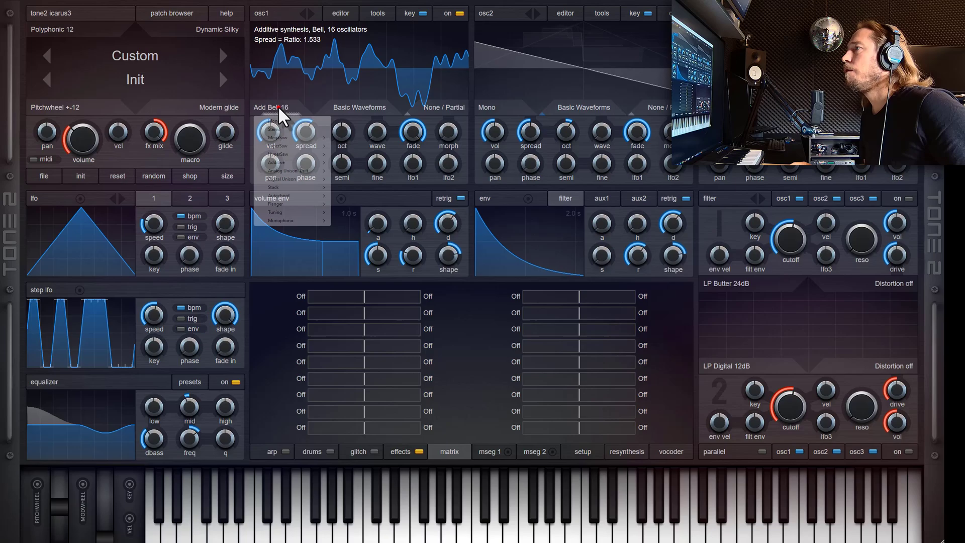